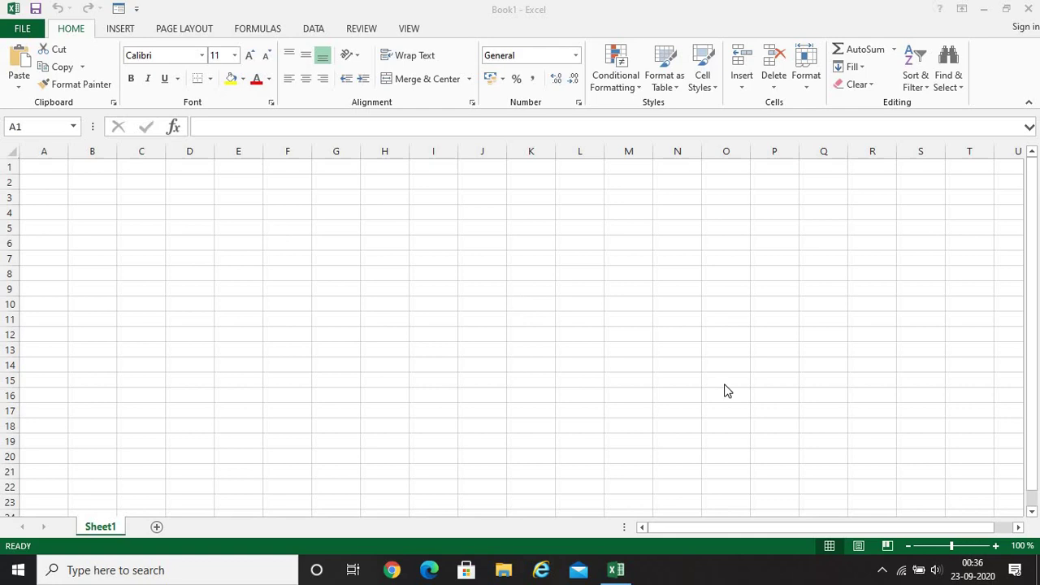
Enter the starting numbers 1 in cell D2 and 2 in cell D3
click(996, 547)
click(997, 547)
click(997, 547)
click(996, 547)
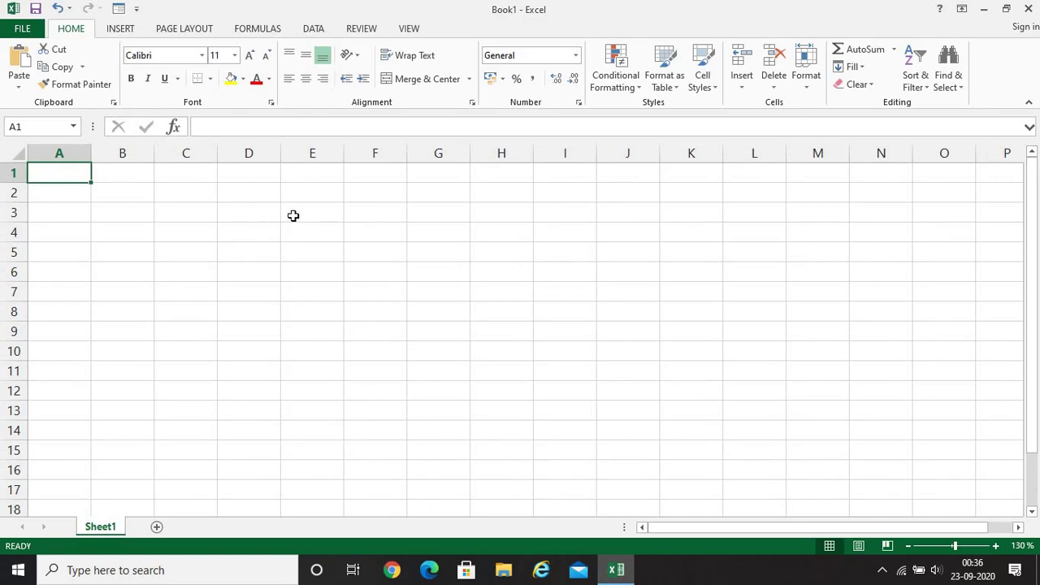
click(244, 194)
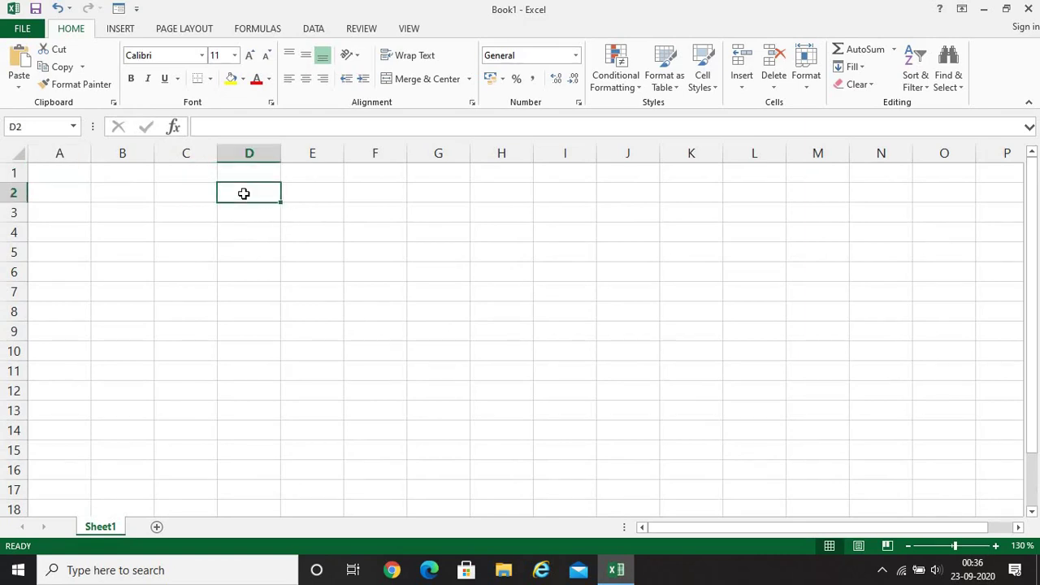
text(1)
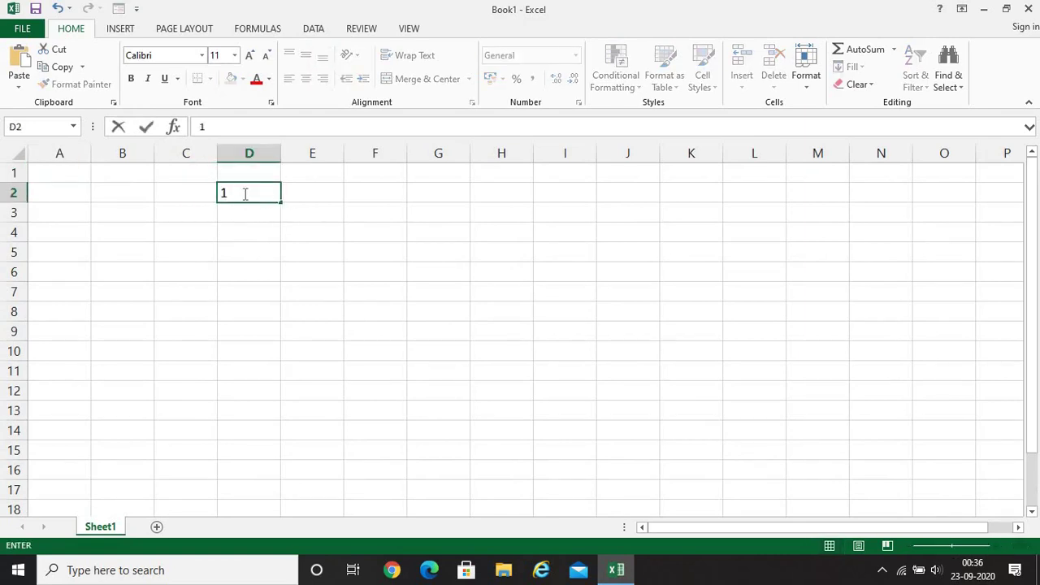
key(Return)
text(2)
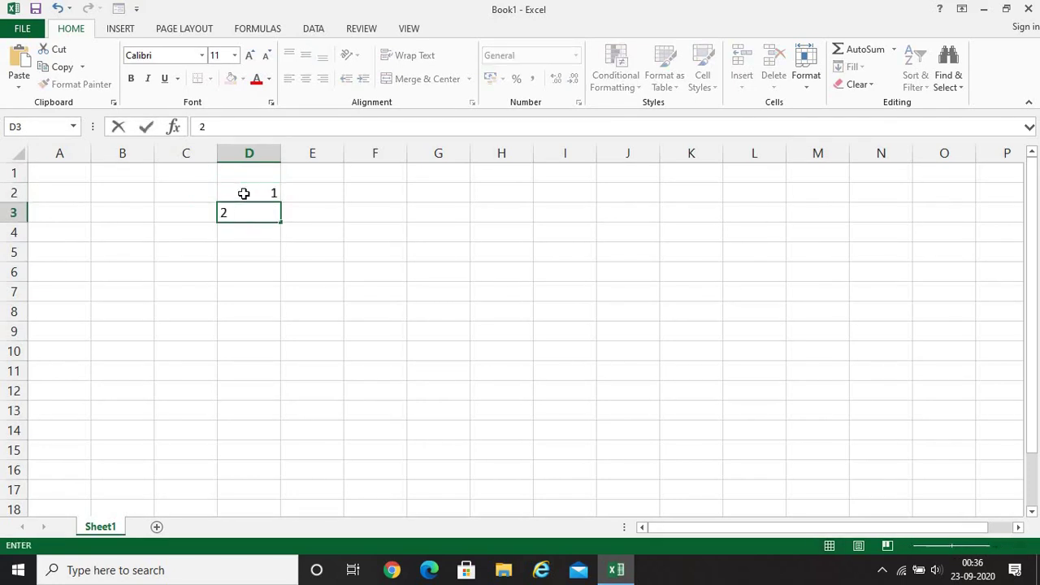
key(Return)
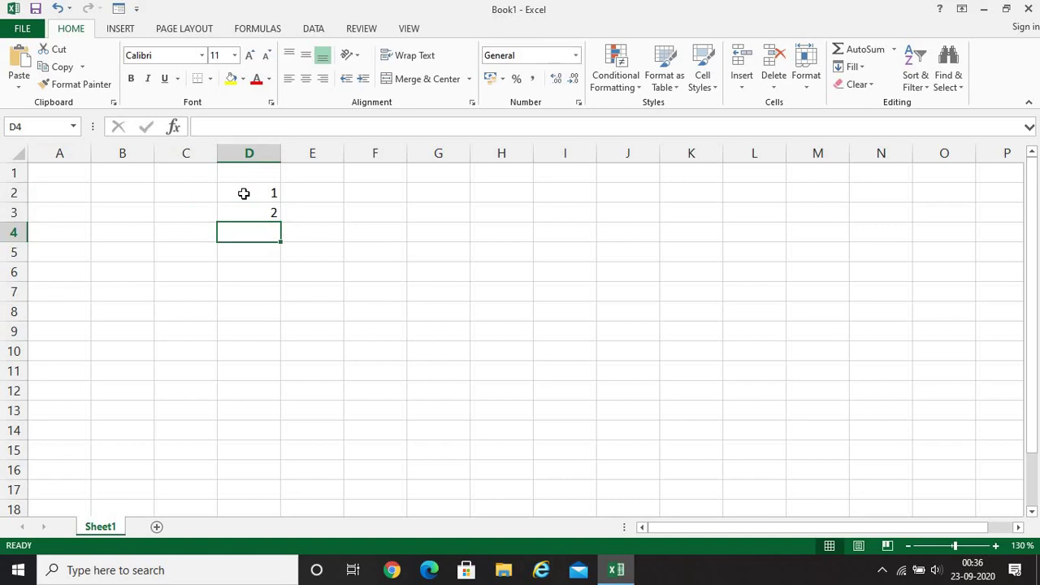
Extend the number series from D2:D3 down column D to row 28 with AutoFill
drag(269, 193, 268, 210)
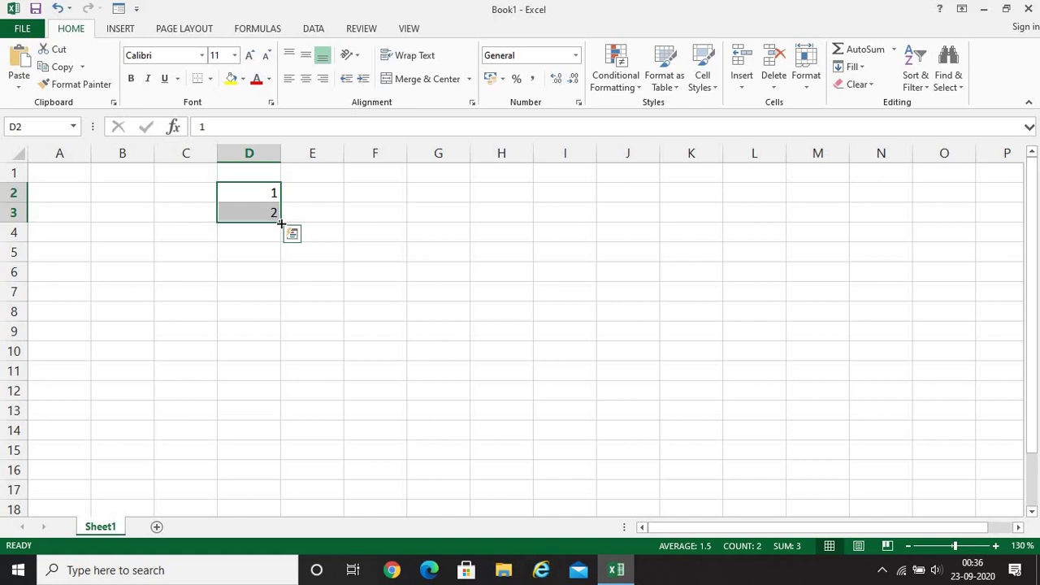
drag(281, 224, 278, 332)
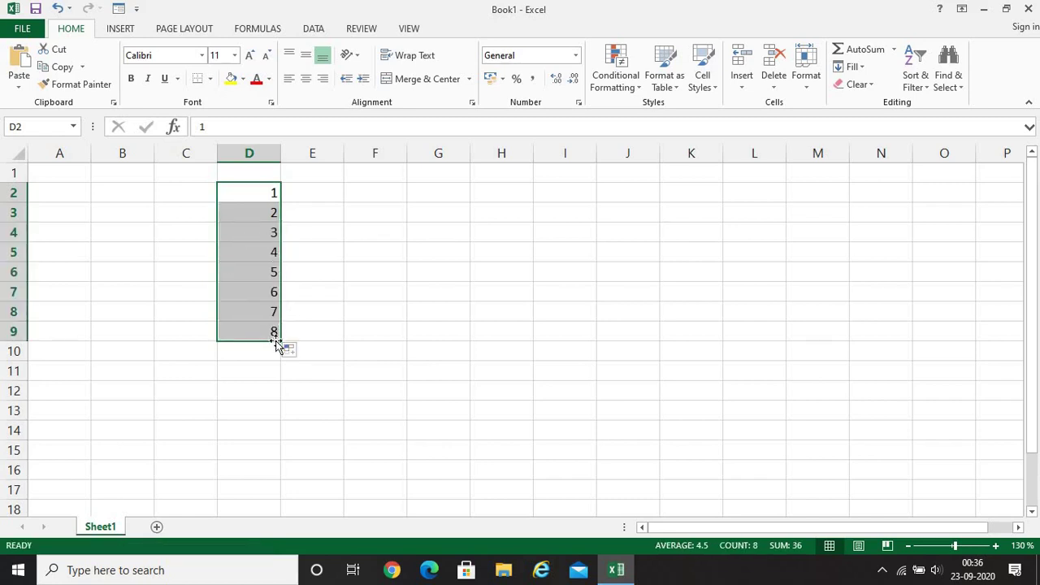
drag(280, 342, 287, 533)
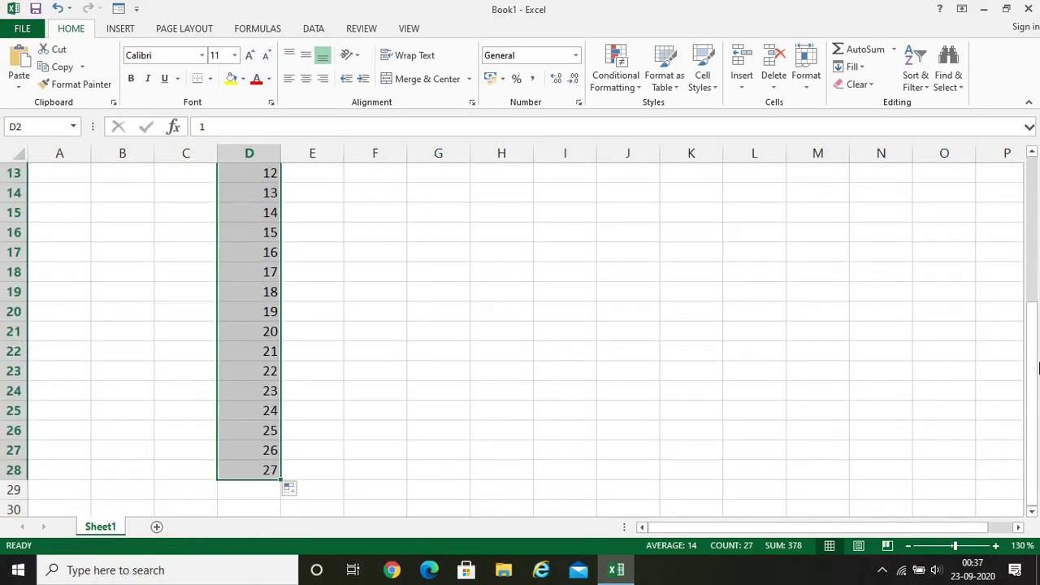
Enter 1 in E2 and 4 in E3, and extend that series down to E16 with AutoFill
drag(1035, 360, 1034, 208)
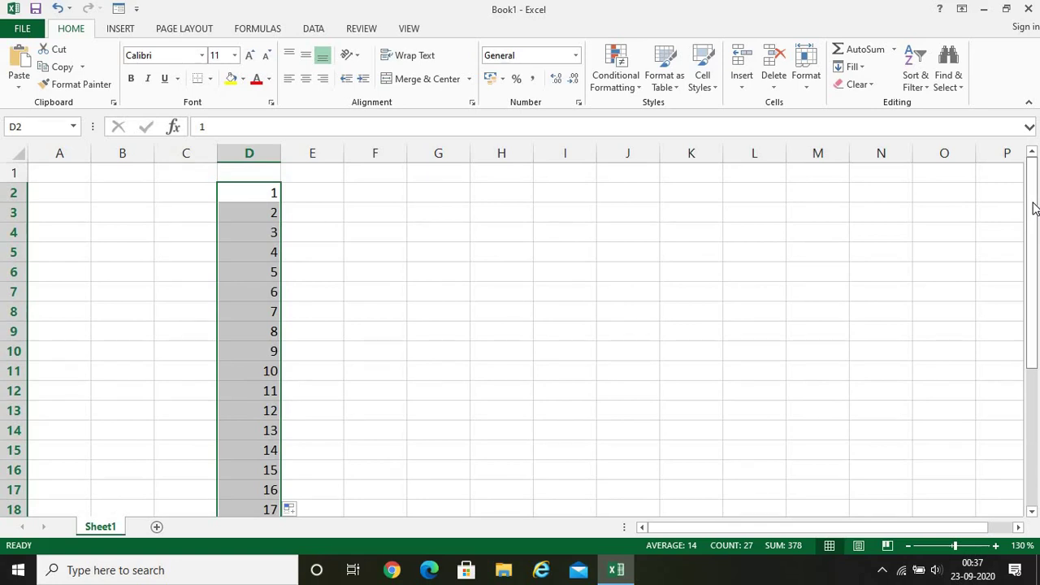
click(317, 186)
text(1)
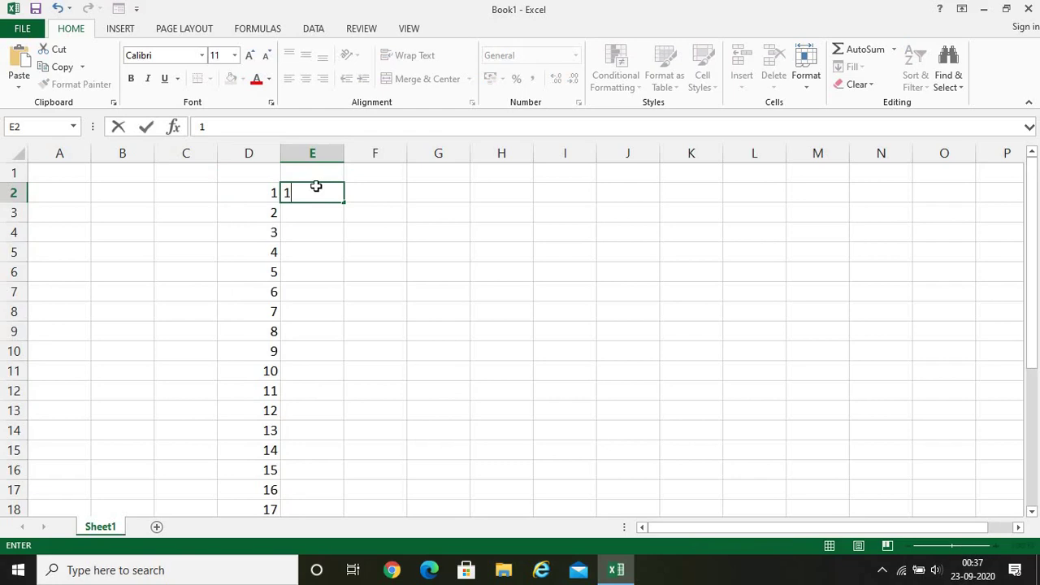
key(Return)
text(4)
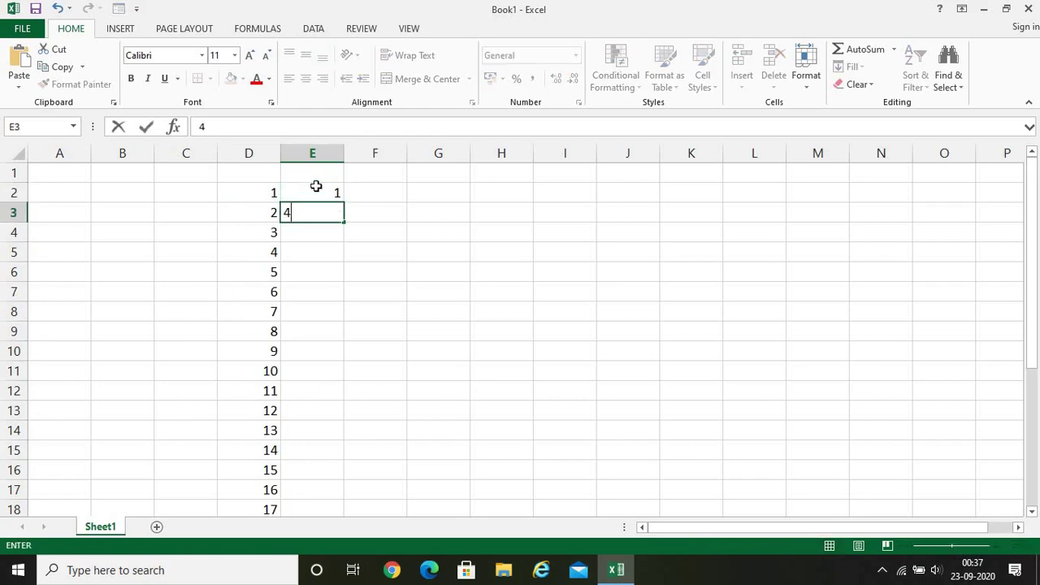
key(Return)
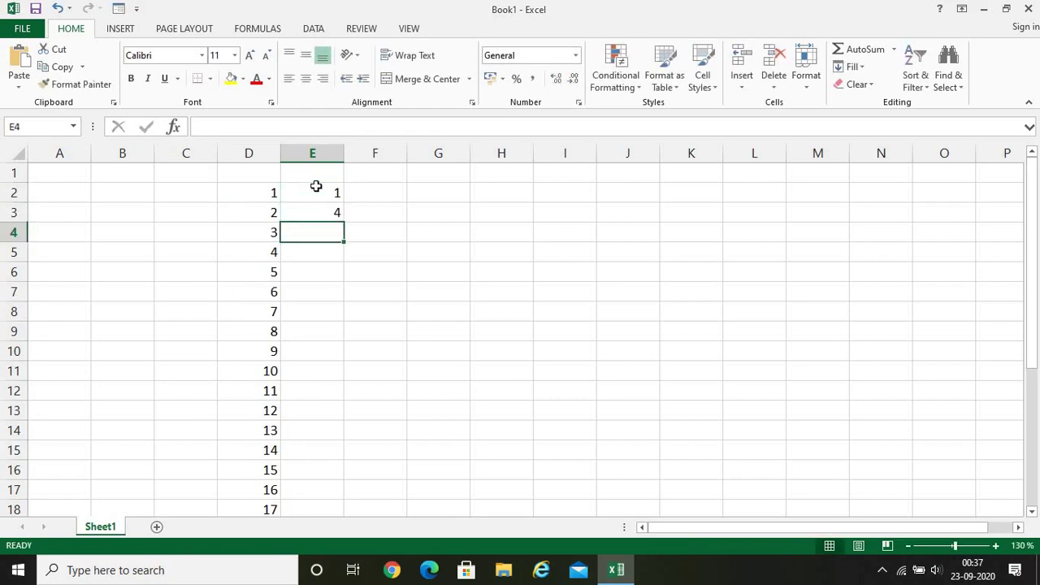
drag(321, 190, 331, 485)
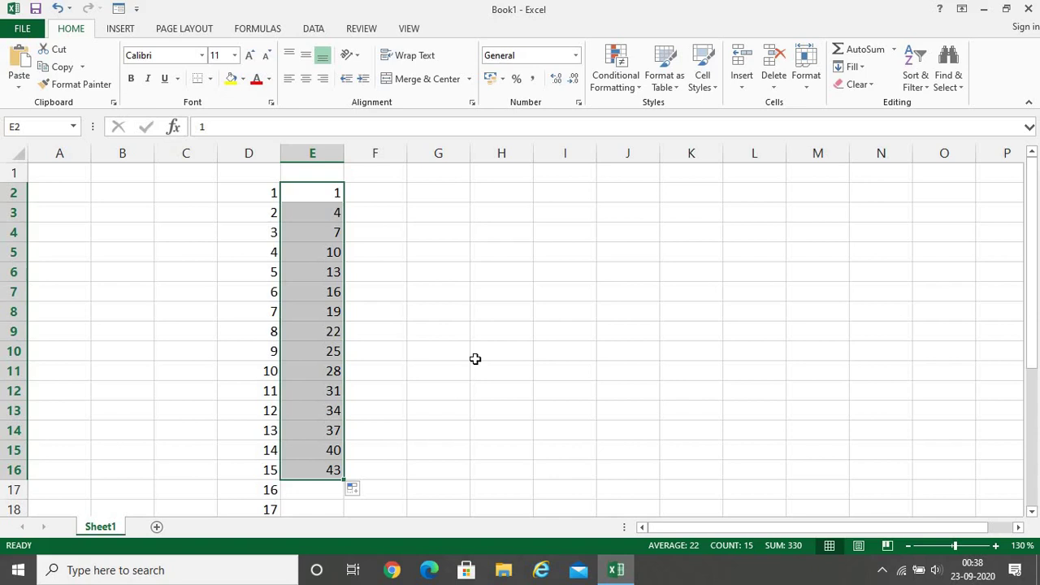
Enter Monday in F2 and Tuesday in F3, and extend the weekday series down to F11 with AutoFill
click(377, 188)
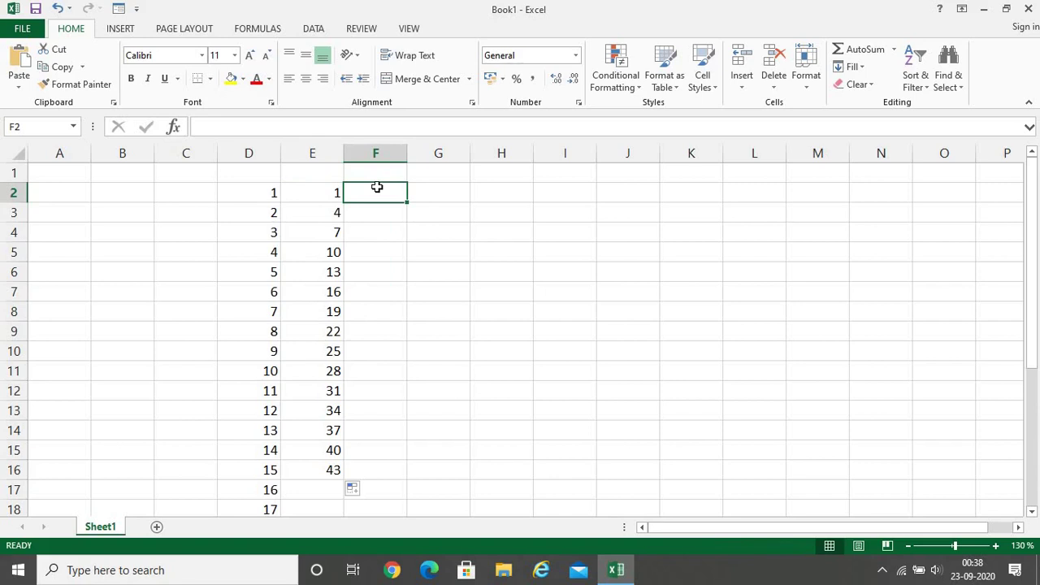
text(Monday)
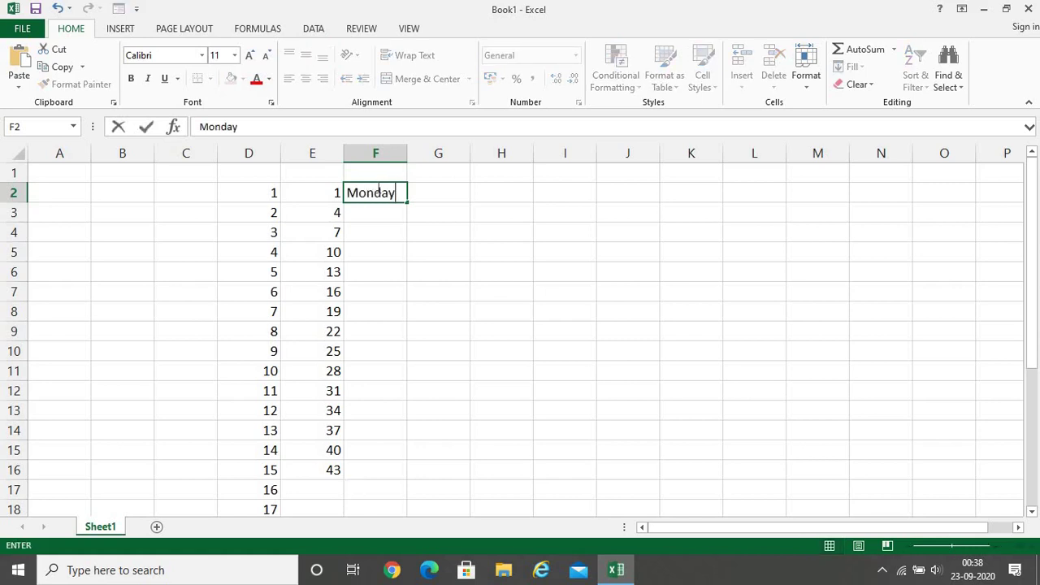
key(Return)
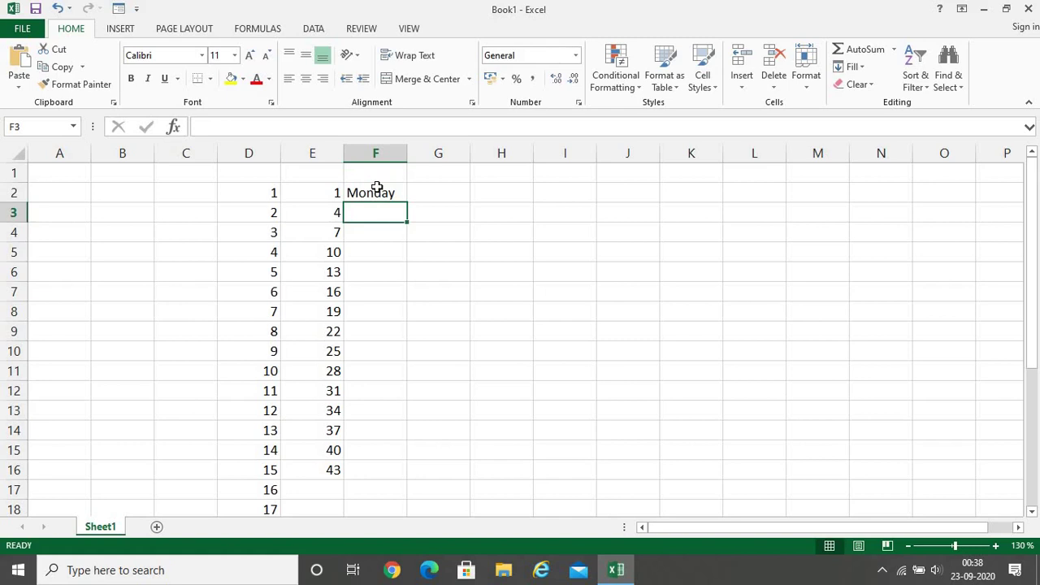
text(Tuesday)
key(Return)
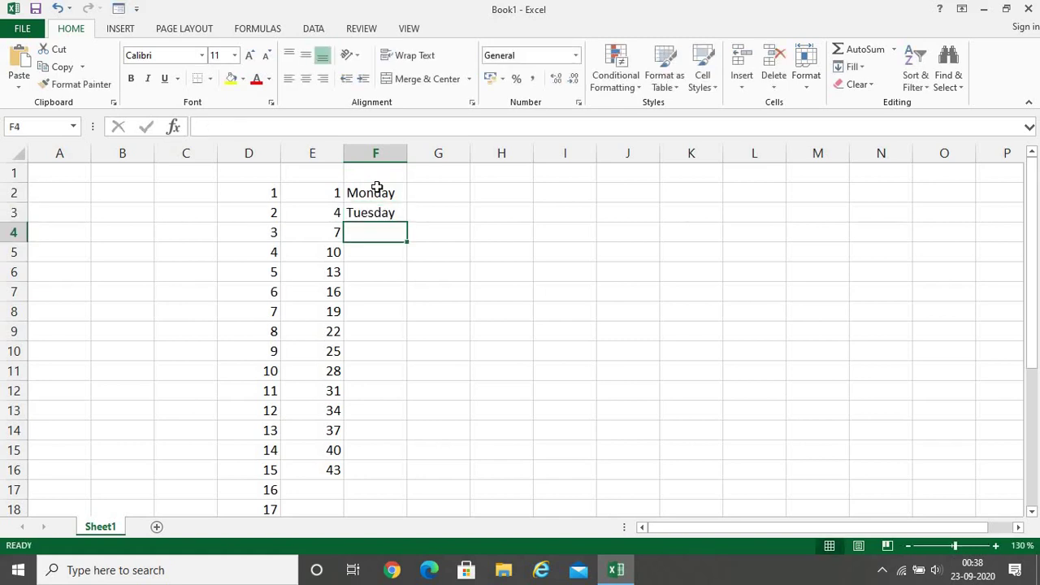
drag(377, 188, 408, 384)
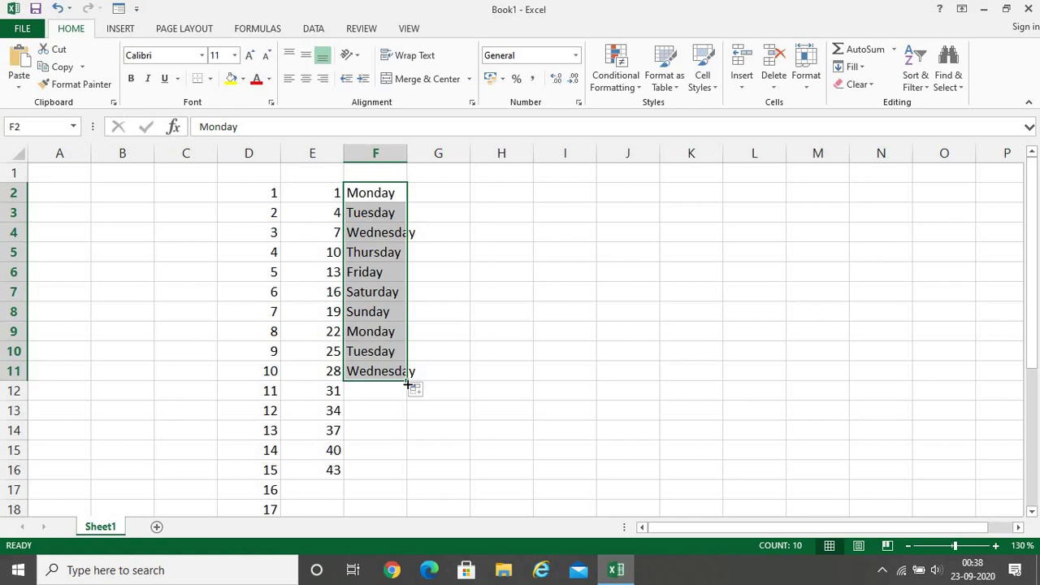
Enter January in H2 and February in H3, and extend the month series down to H16 with AutoFill
click(499, 197)
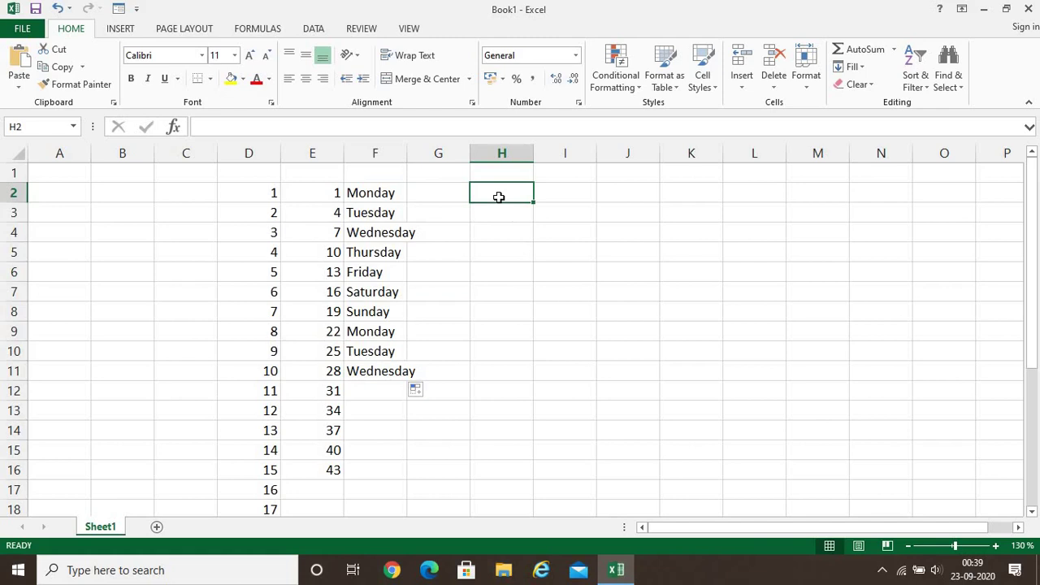
text(Jan)
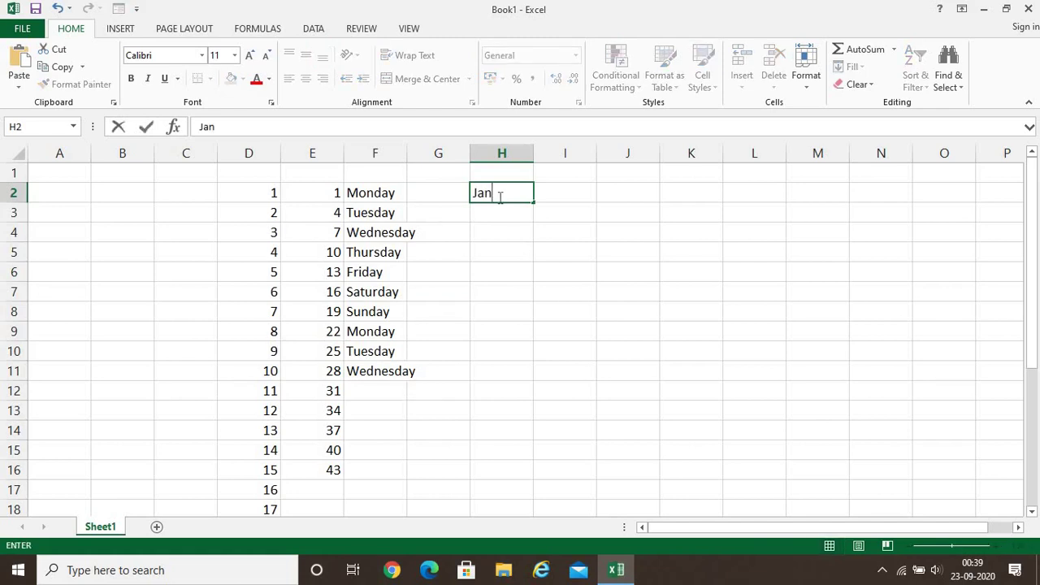
text(uary)
key(Return)
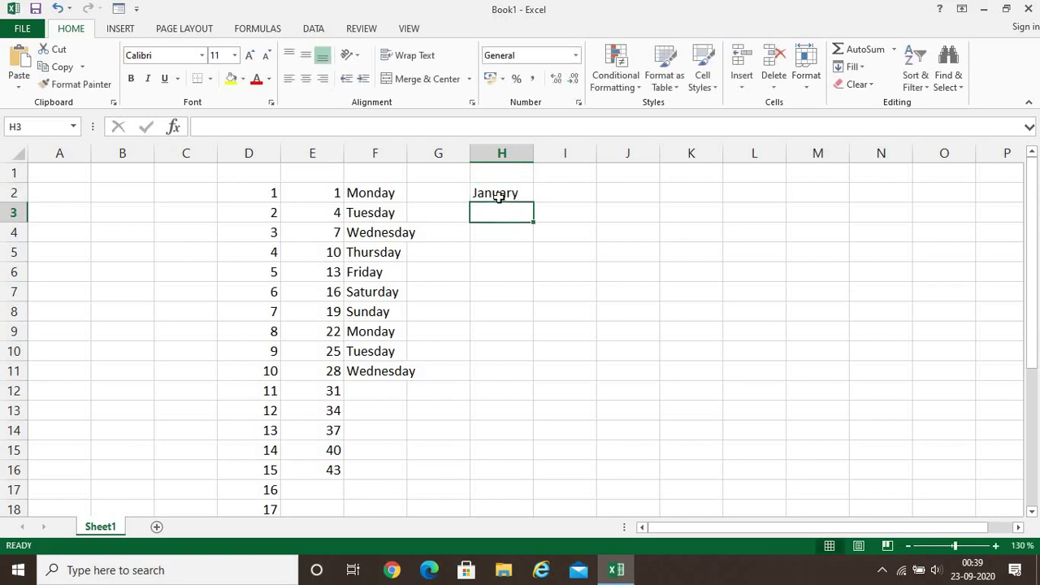
text(Fe)
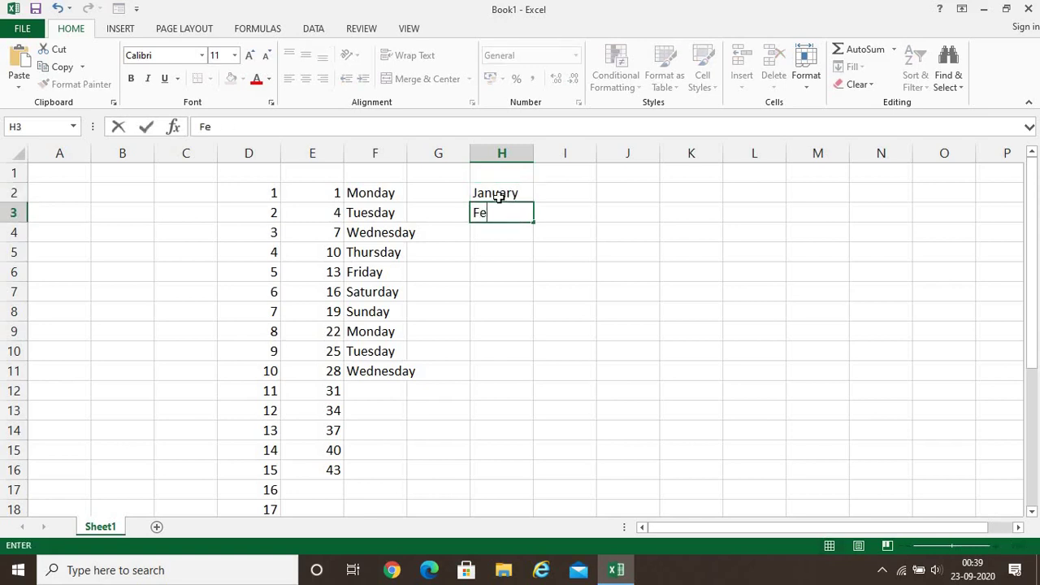
text(bruary)
key(Return)
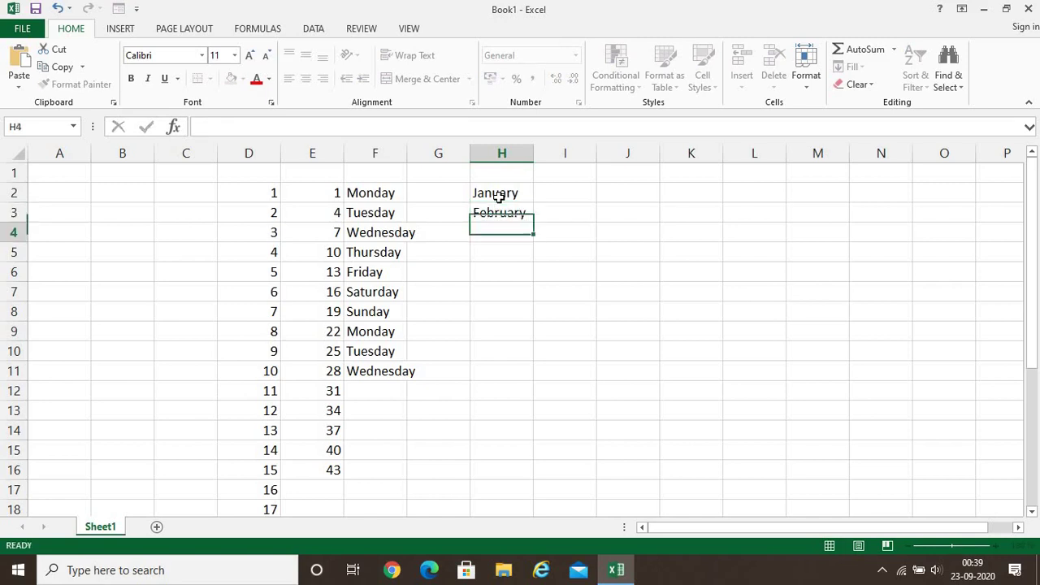
drag(504, 189, 535, 481)
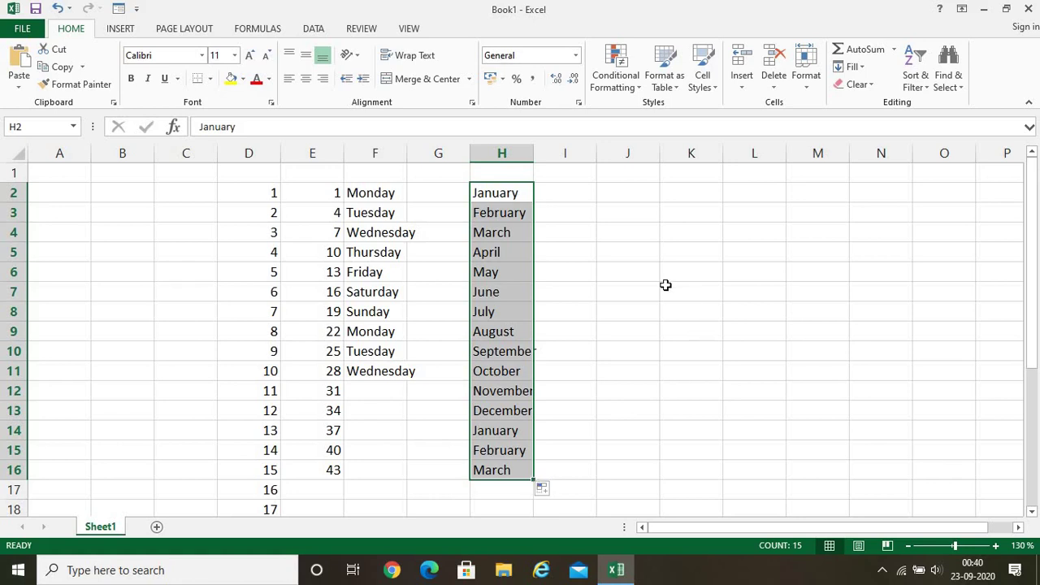
Enter 4 in J2 and copy it down to J15 with AutoFill
click(615, 190)
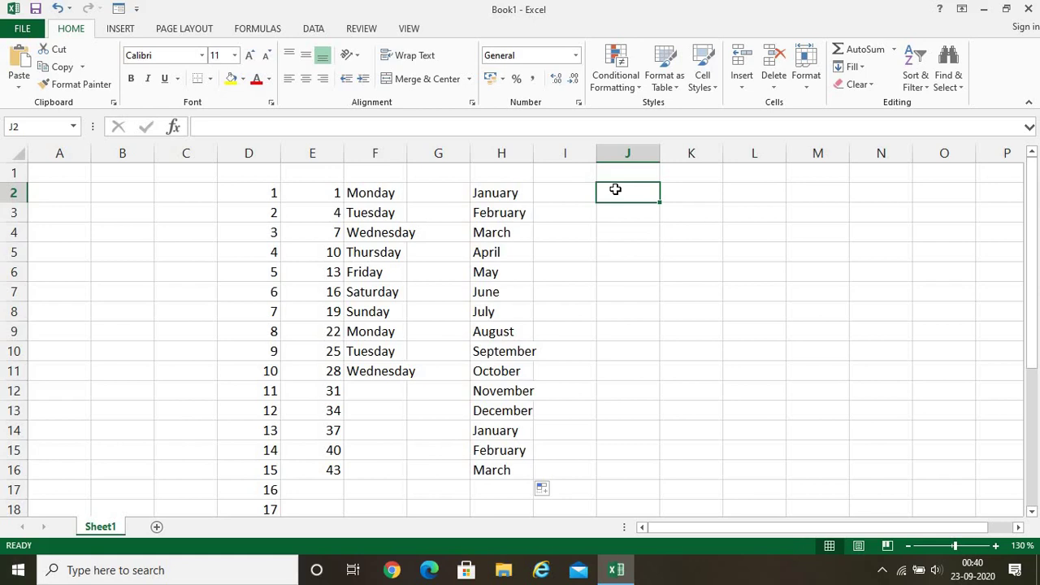
text(4)
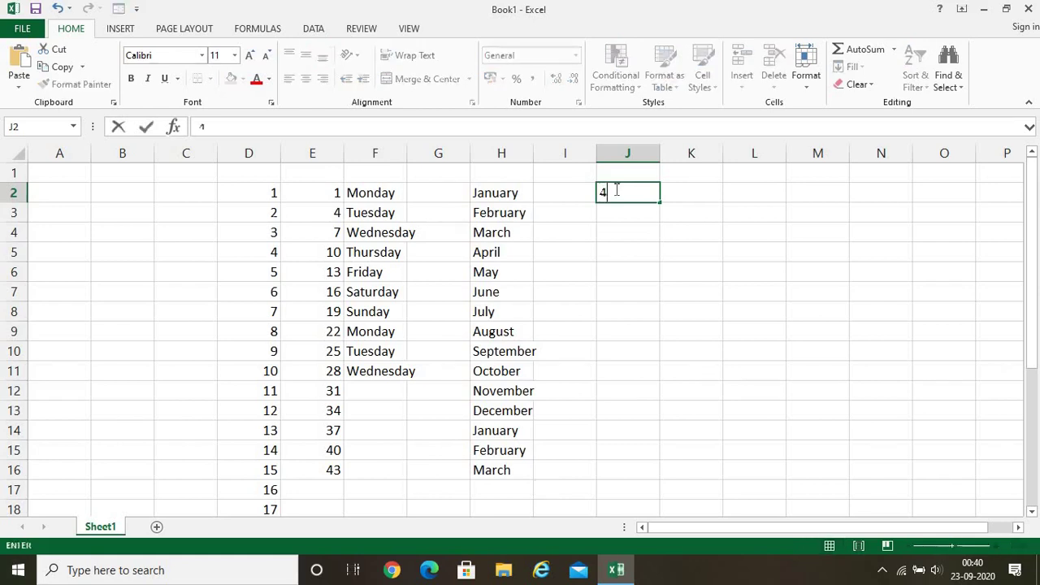
key(Return)
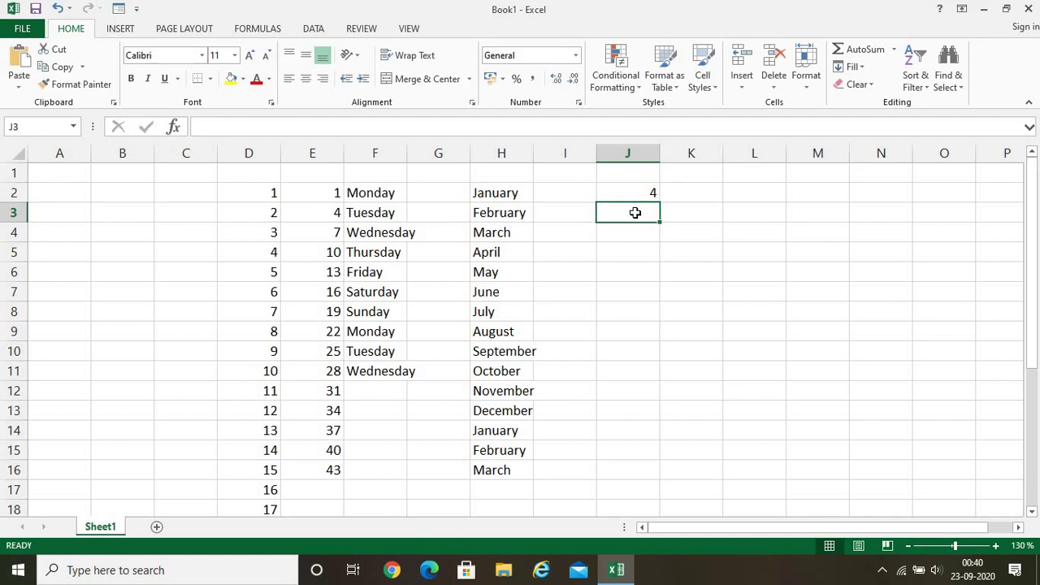
click(636, 193)
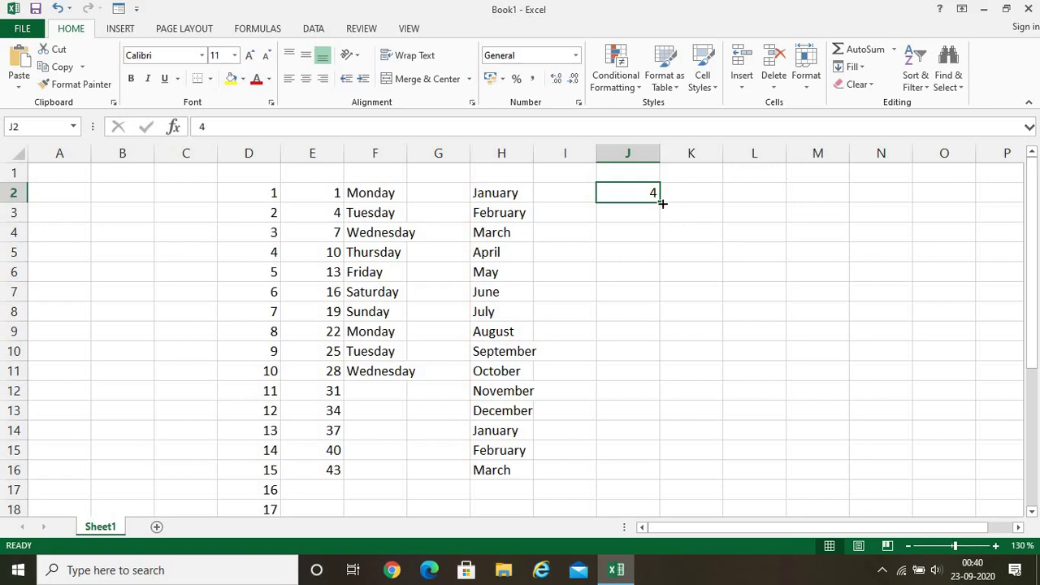
drag(662, 204, 664, 461)
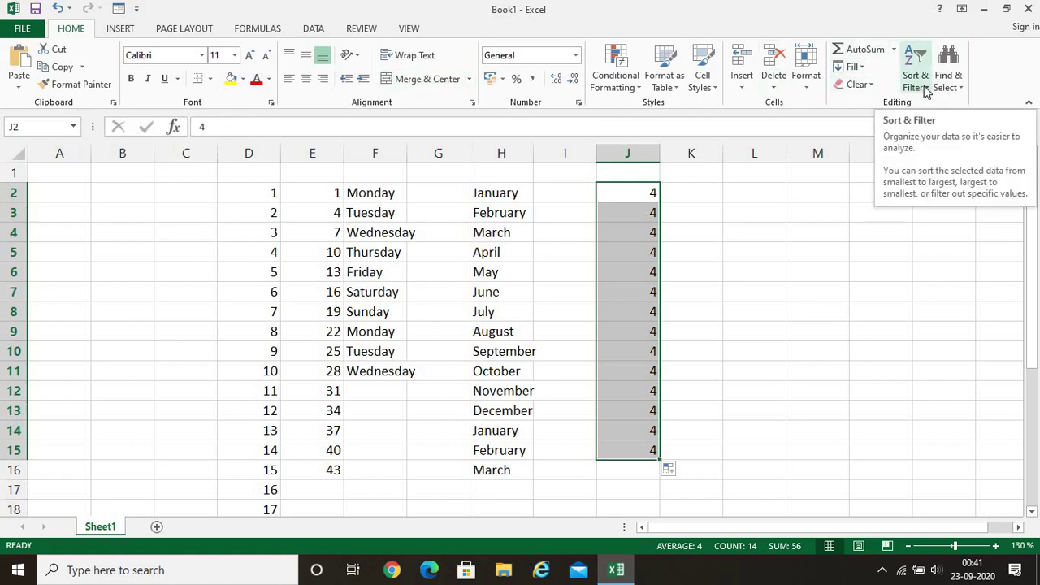
Apply a linear Fill Series in columns to J2:J15 with step value 1 and stop value 5
click(863, 70)
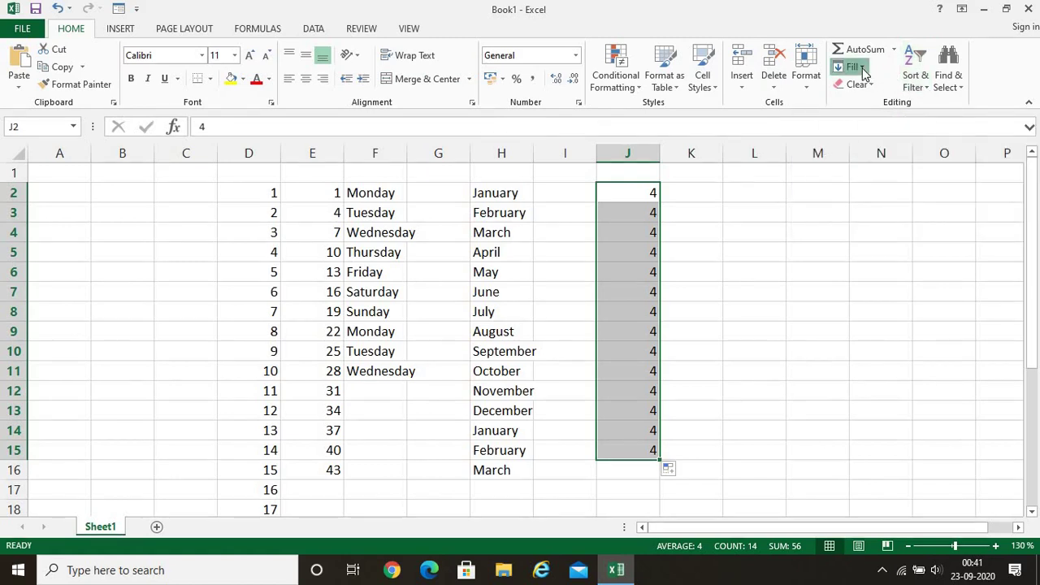
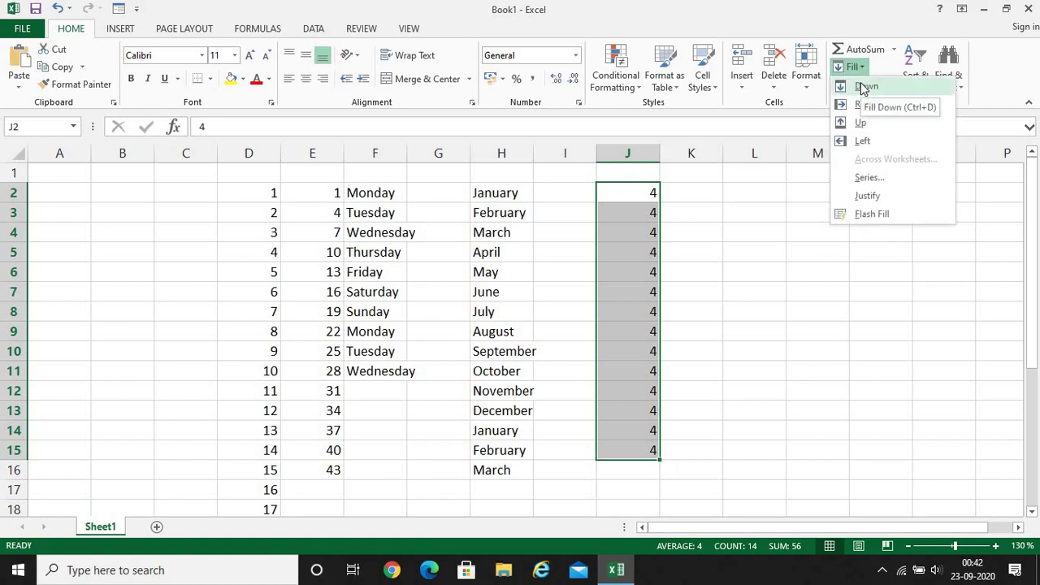
click(868, 179)
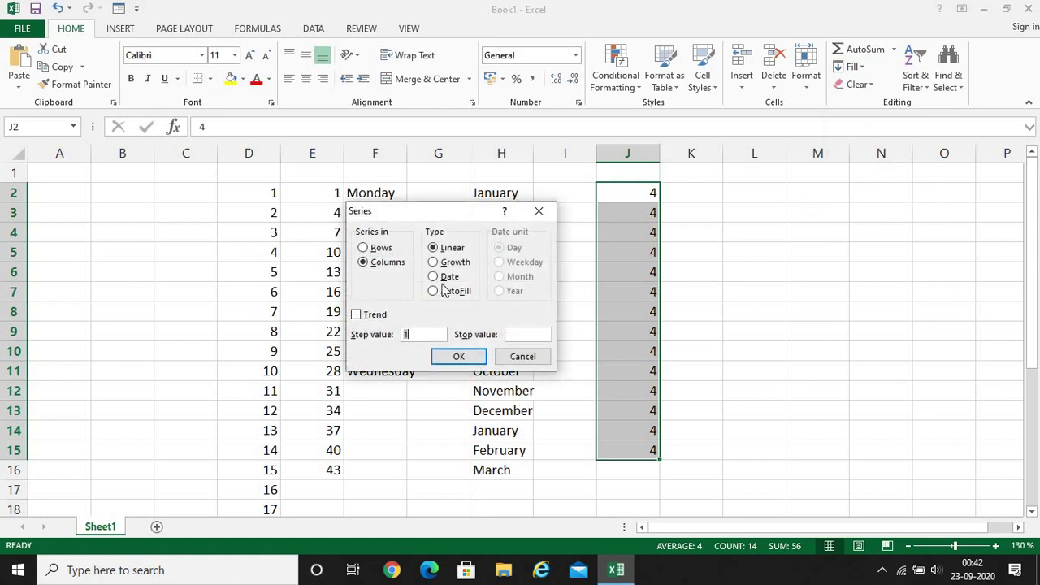
drag(446, 215, 682, 99)
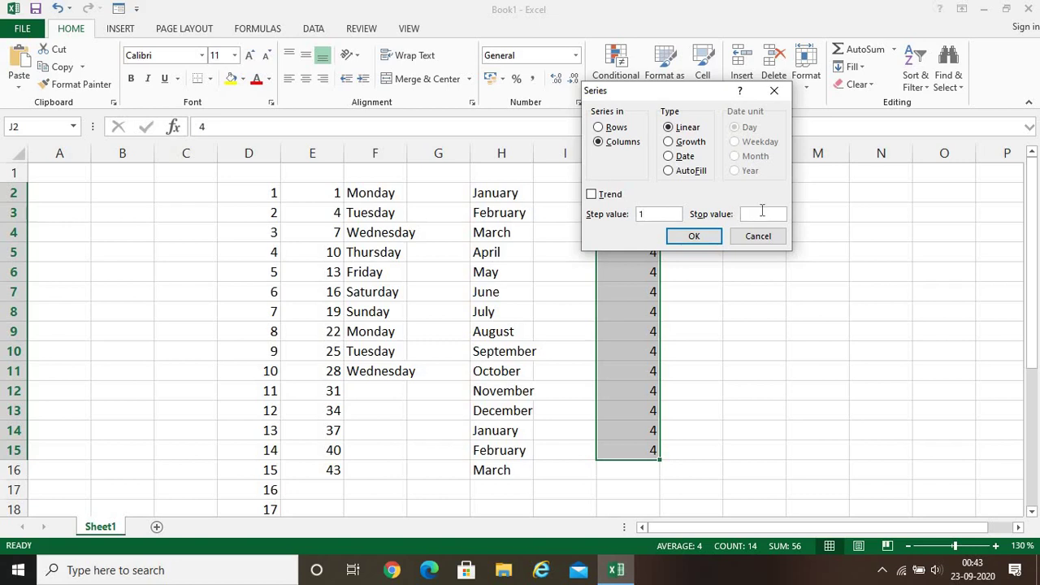
text(5)
click(705, 234)
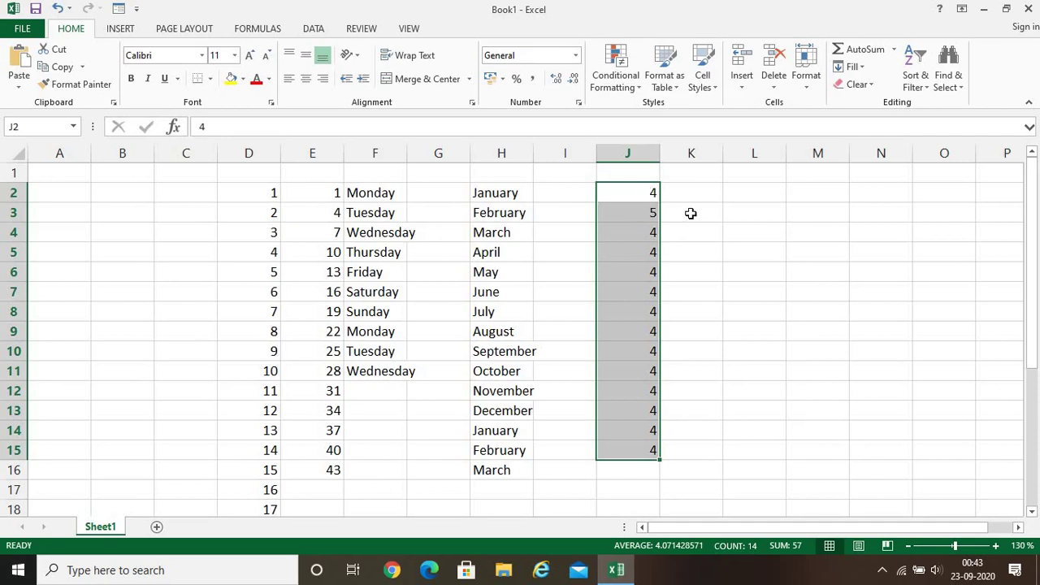
click(648, 191)
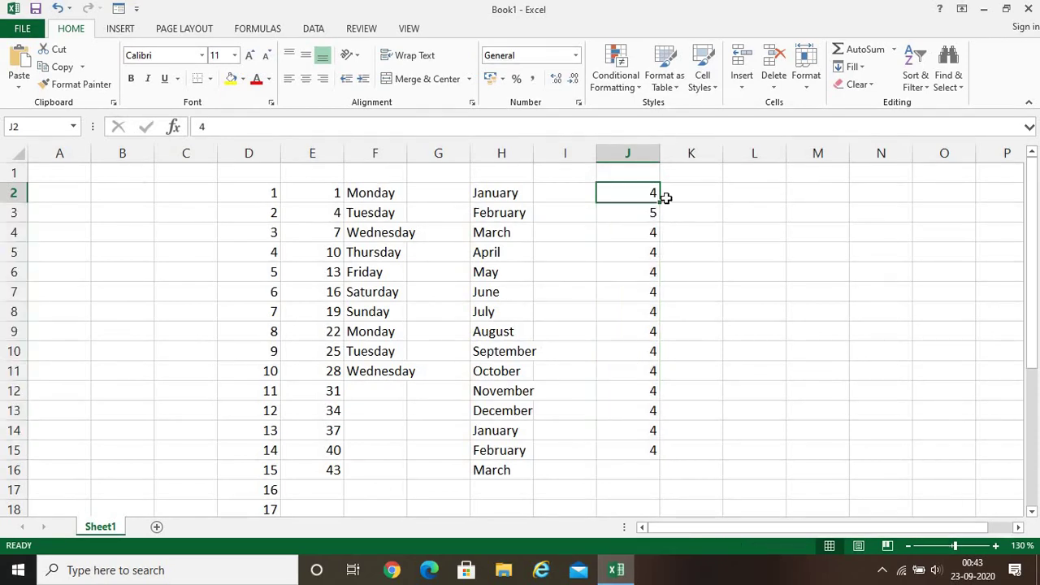
Copy the 4 from J2 down to J12 with AutoFill so it replaces the series value in J3
drag(659, 203, 664, 406)
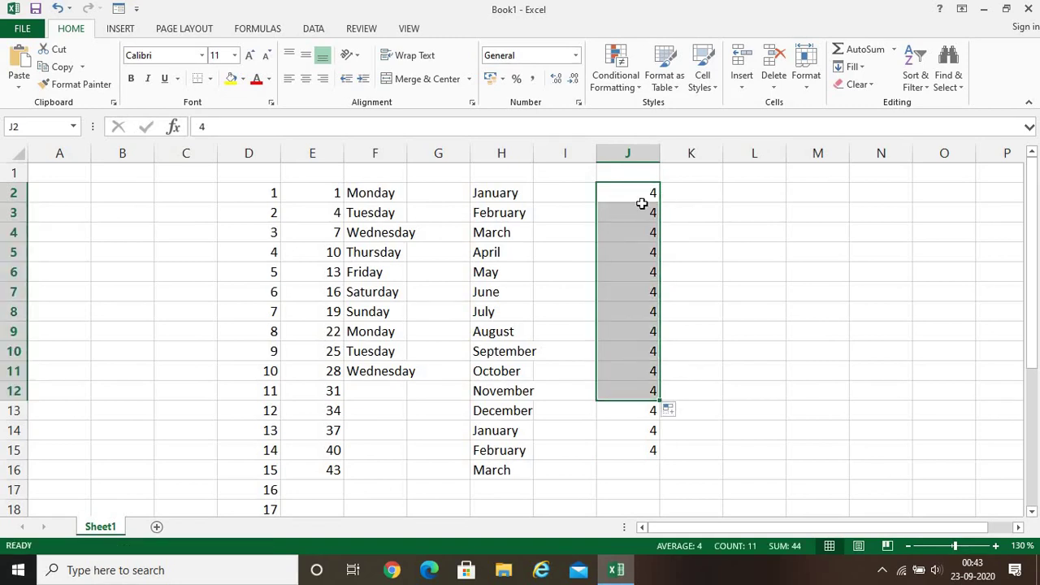
drag(615, 192, 641, 447)
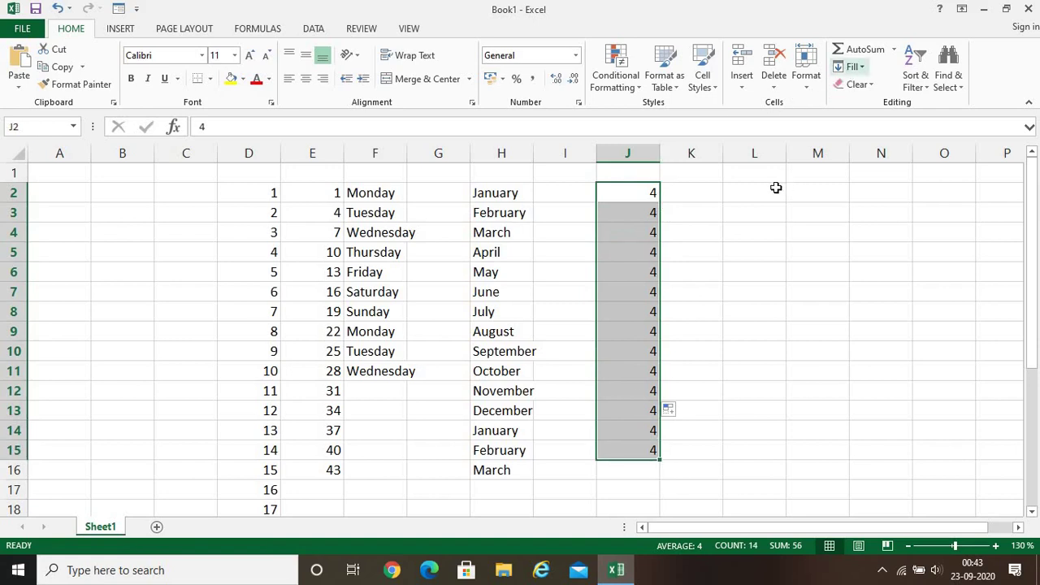
drag(747, 190, 767, 356)
click(767, 356)
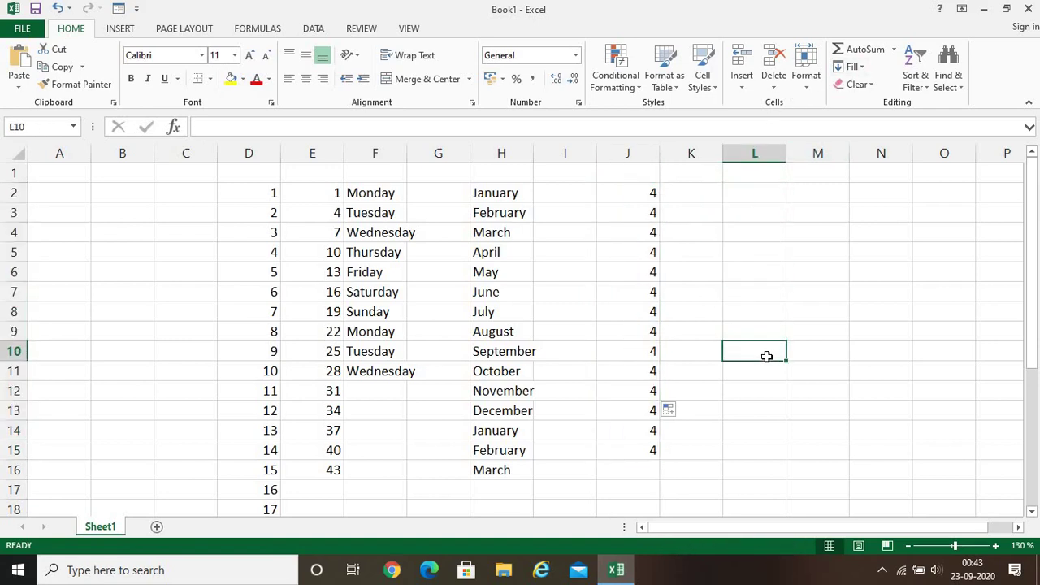
Try to apply a linear Fill Series in columns to the empty range L2:L15 with step value 2 and stop value 10
drag(761, 197, 776, 447)
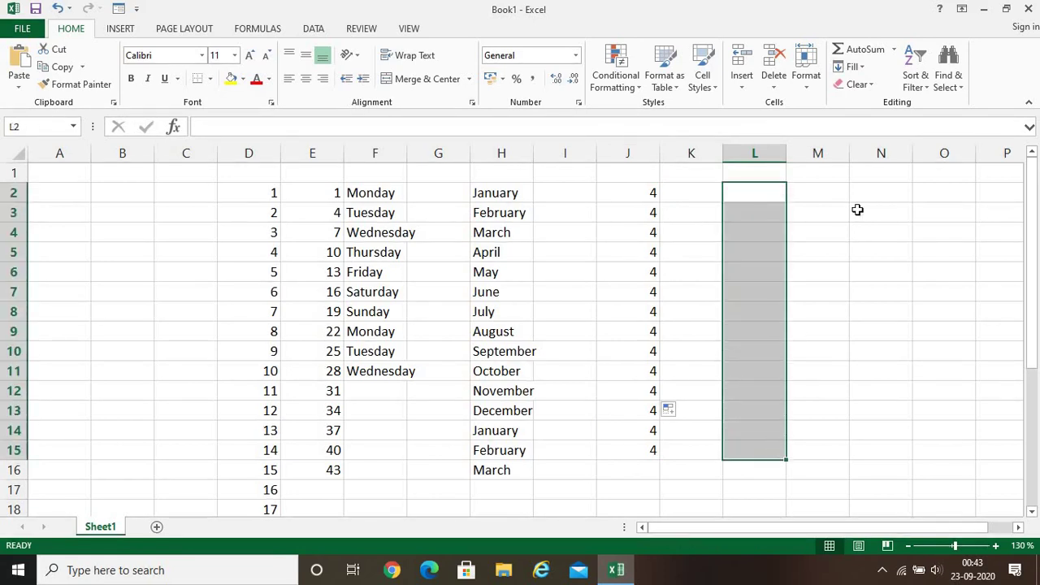
click(852, 69)
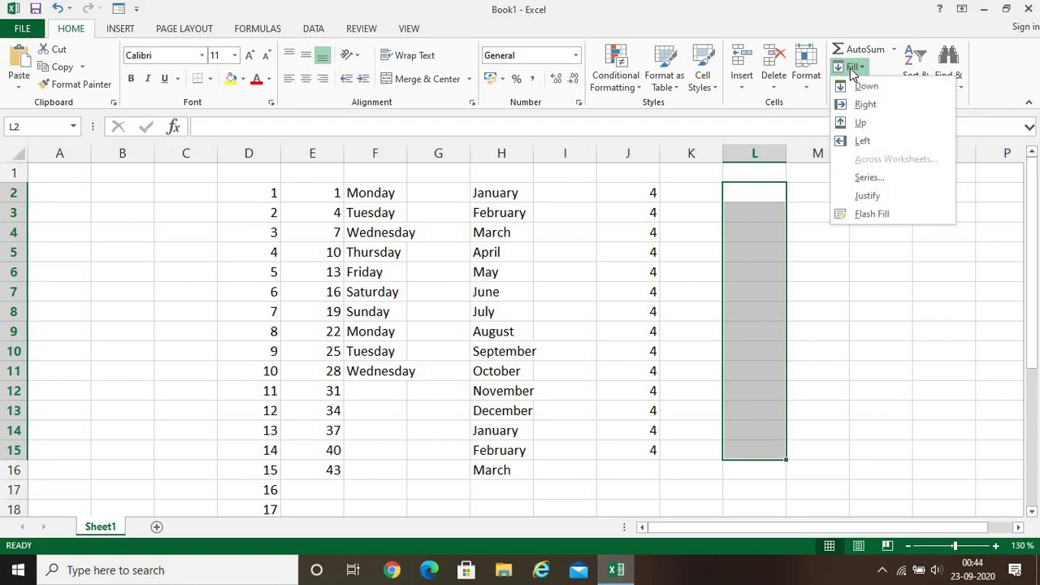
click(868, 177)
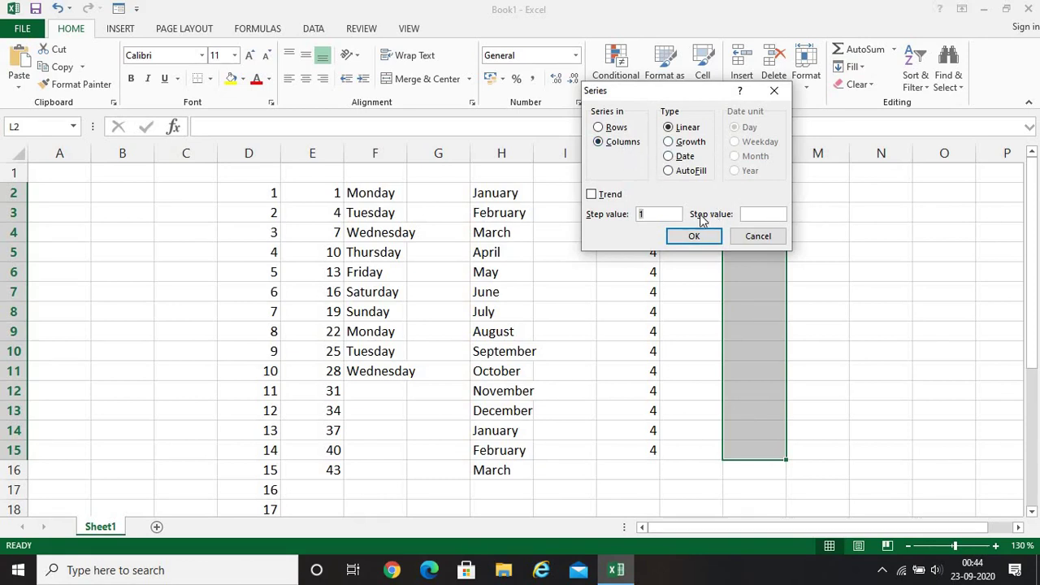
click(592, 195)
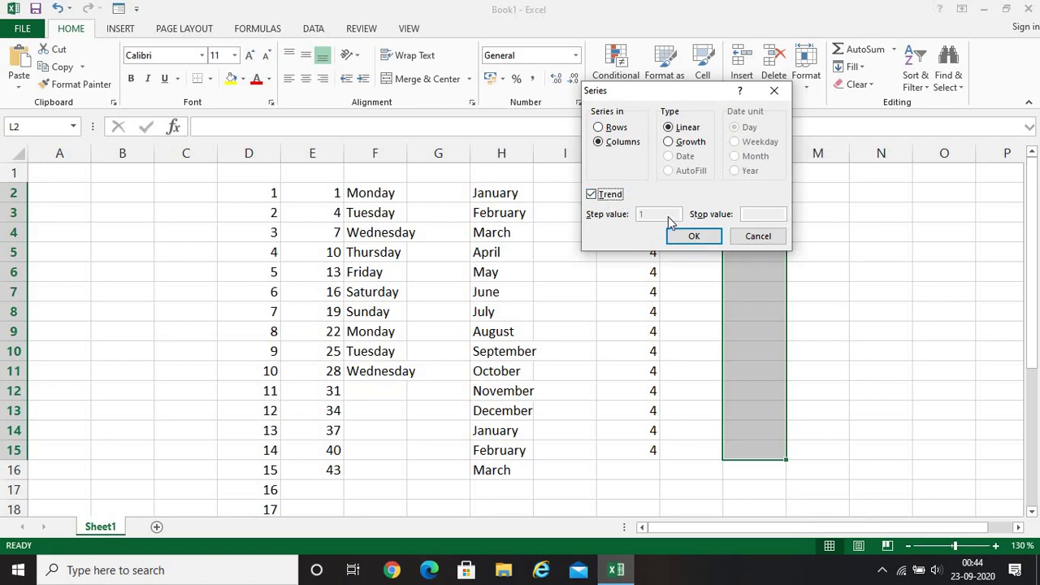
click(591, 195)
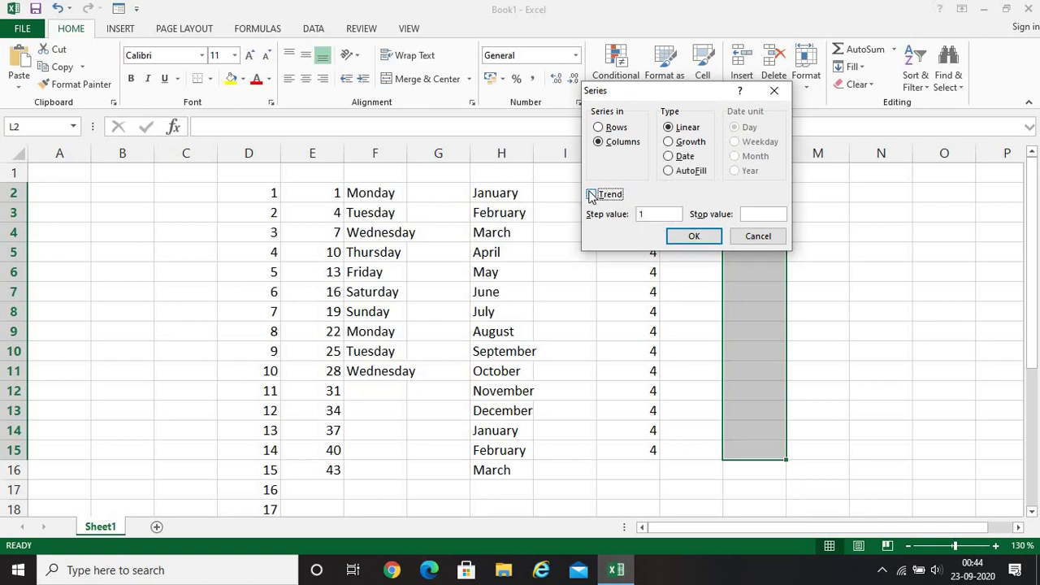
click(655, 214)
key(BackSpace)
text(2)
text(10)
click(695, 237)
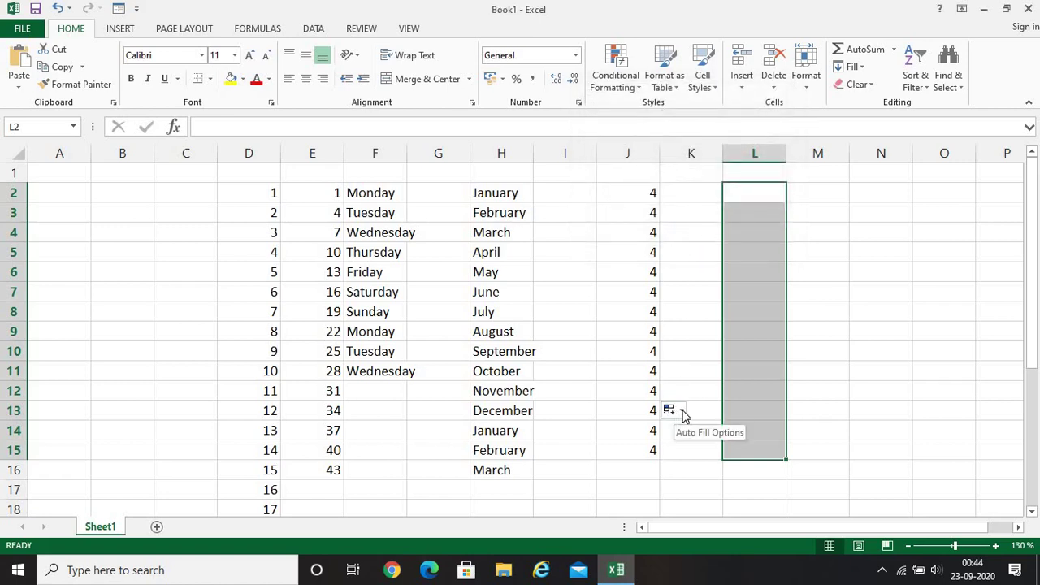
Try to extend the empty cell L2 down to L12 with AutoFill
click(683, 415)
drag(687, 351, 688, 329)
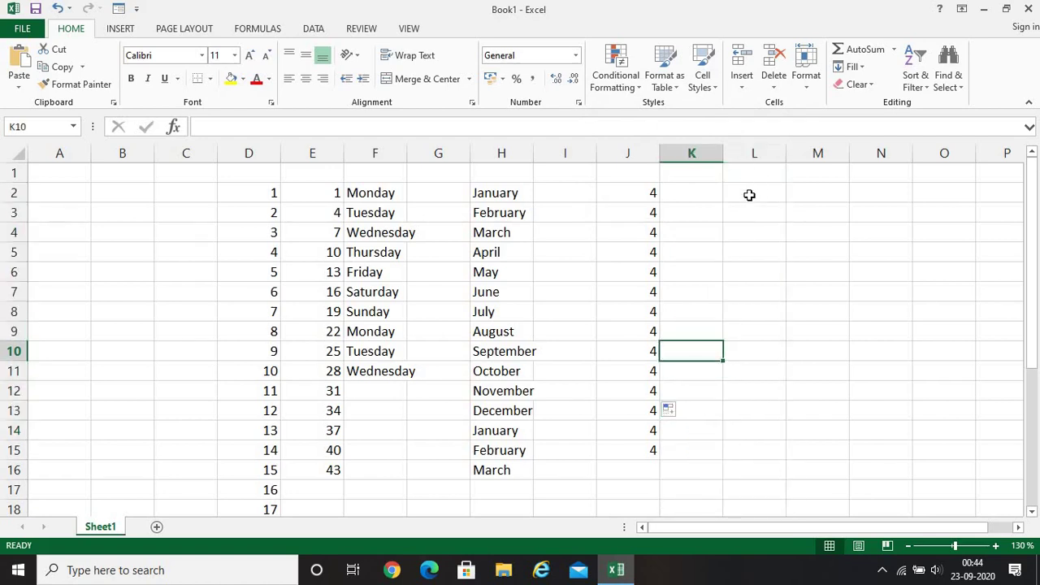
double_click(749, 195)
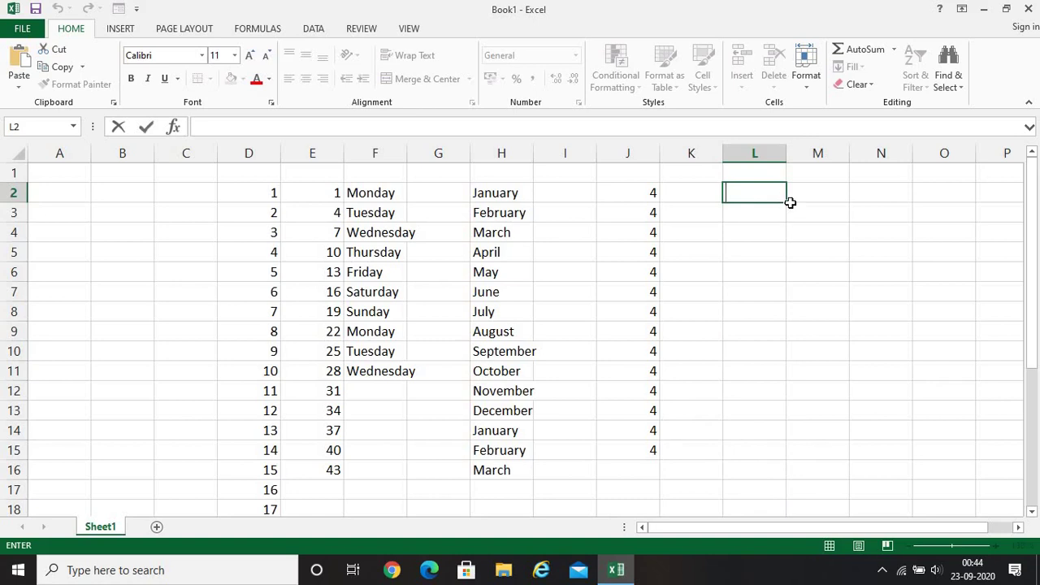
key(Return)
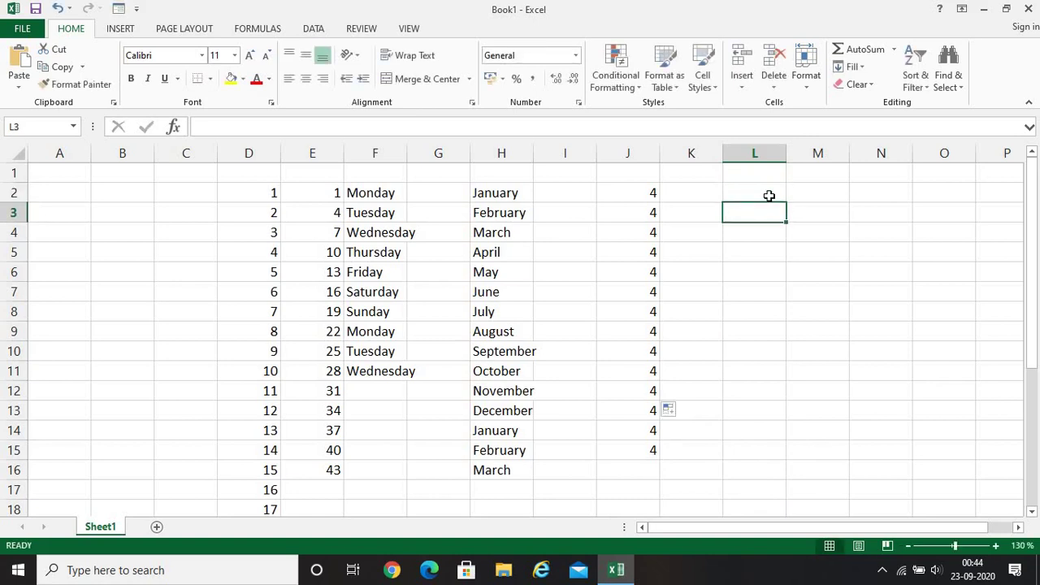
click(769, 196)
drag(786, 202, 789, 399)
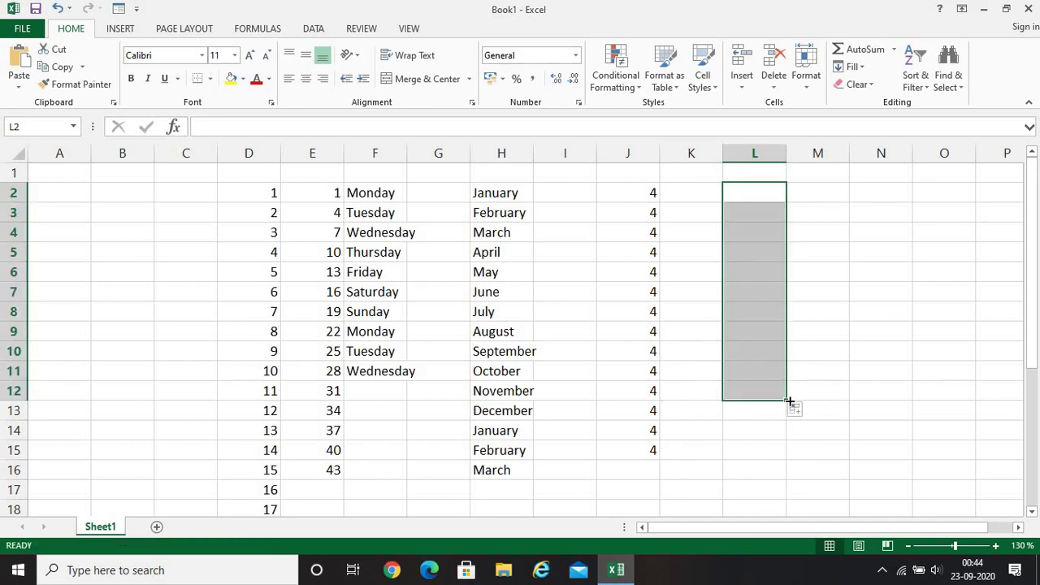
Enter 1 in L2 and 3 in L3, and extend the odd-number series down to L12 with AutoFill
click(752, 188)
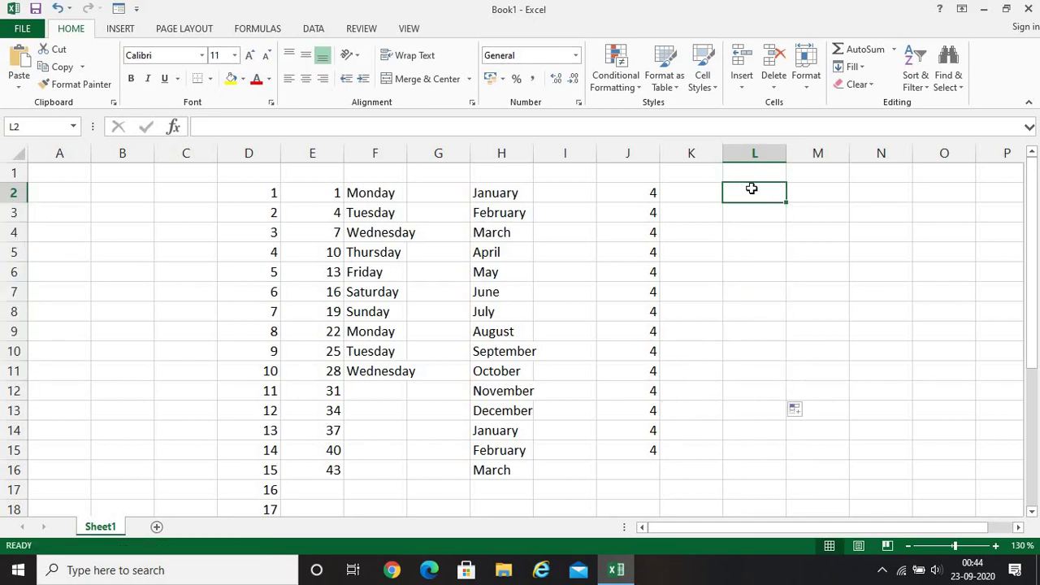
text(1)
key(Return)
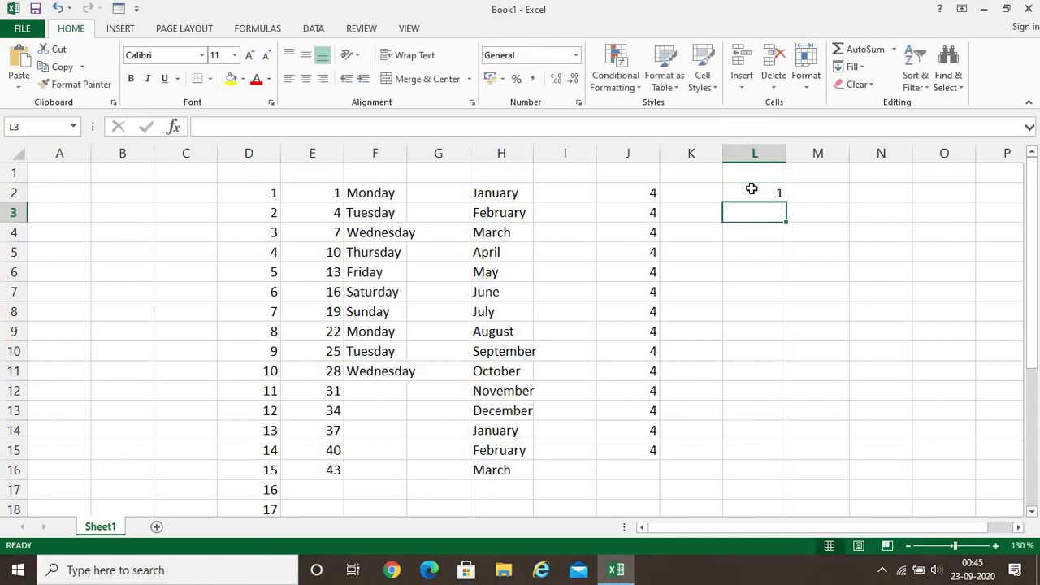
text(3)
key(Return)
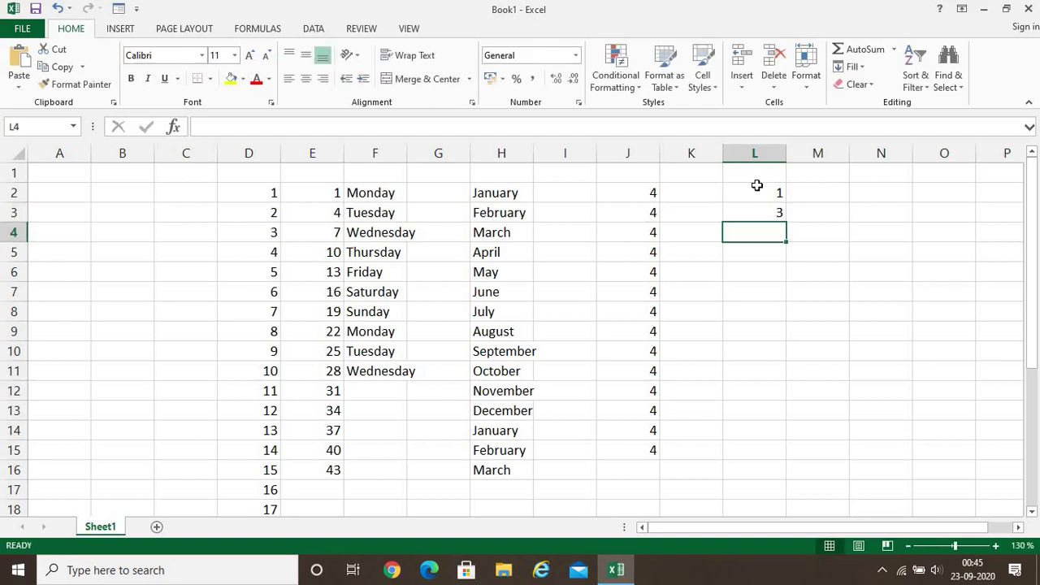
drag(756, 190, 796, 414)
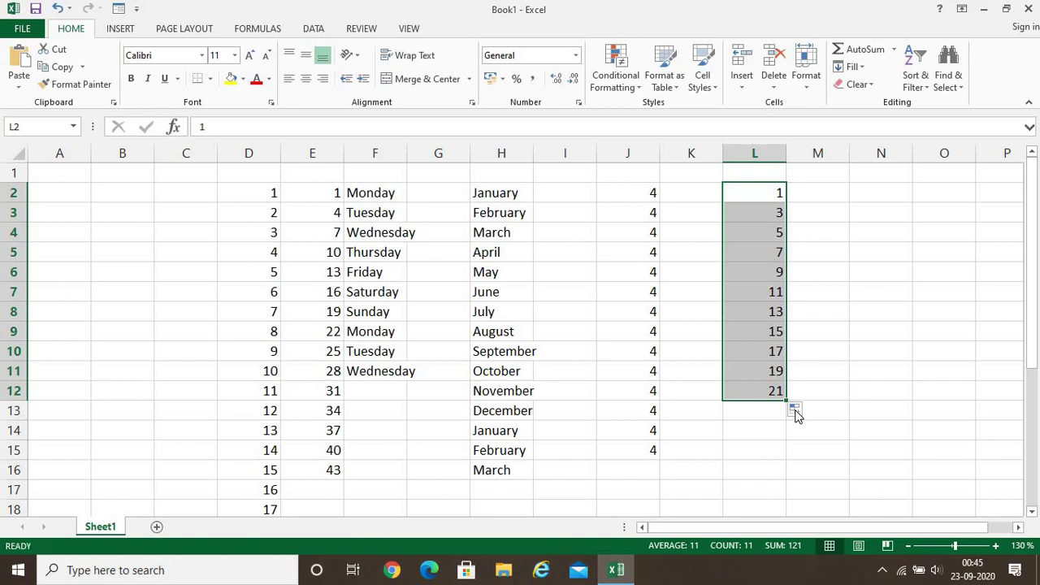
Enter three first names beginning with A in cells B2 to B4, one per row
click(113, 194)
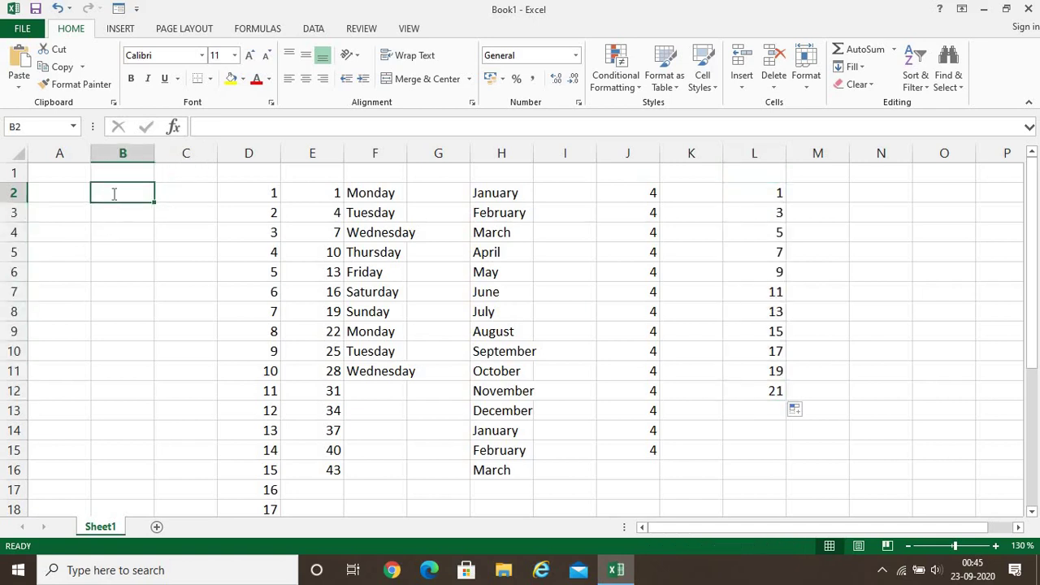
text(Abhis)
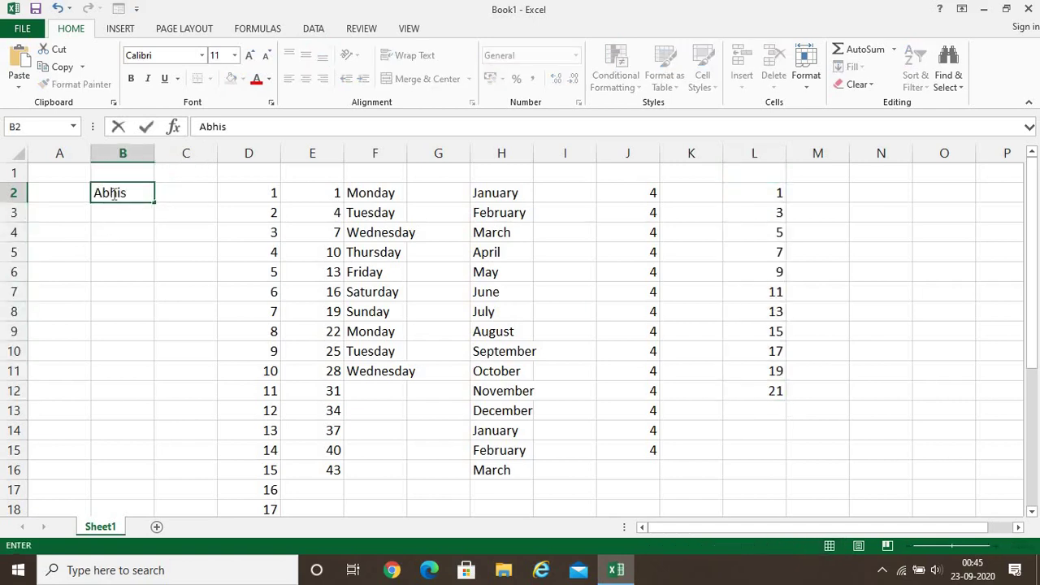
text(hek)
key(Return)
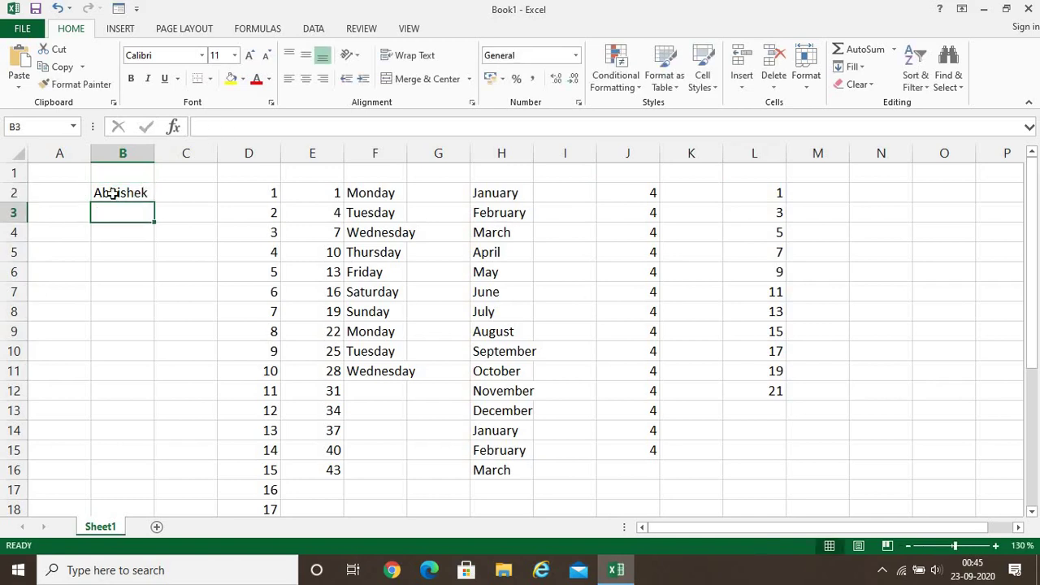
text(Anirban)
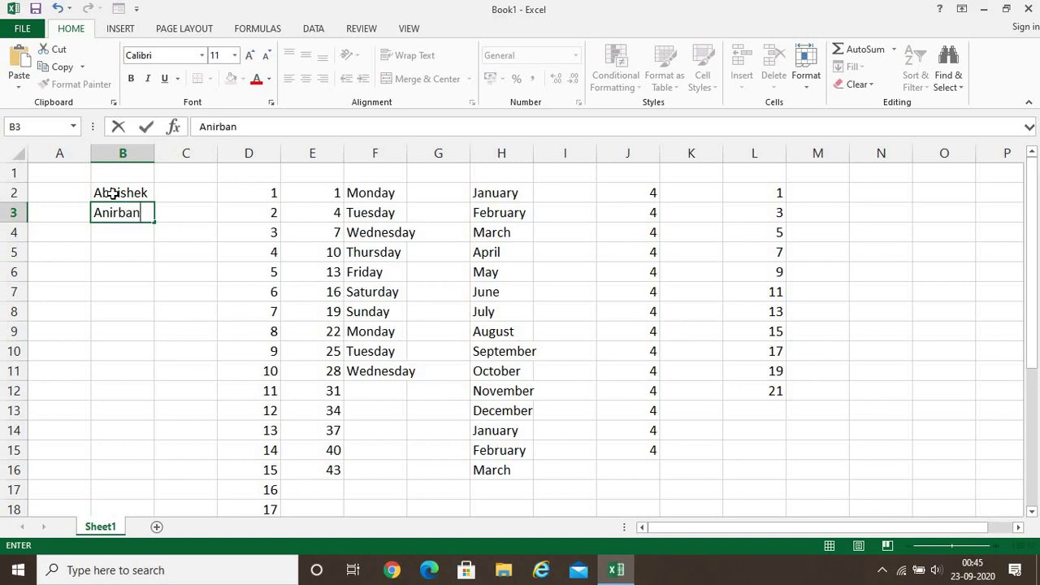
key(Return)
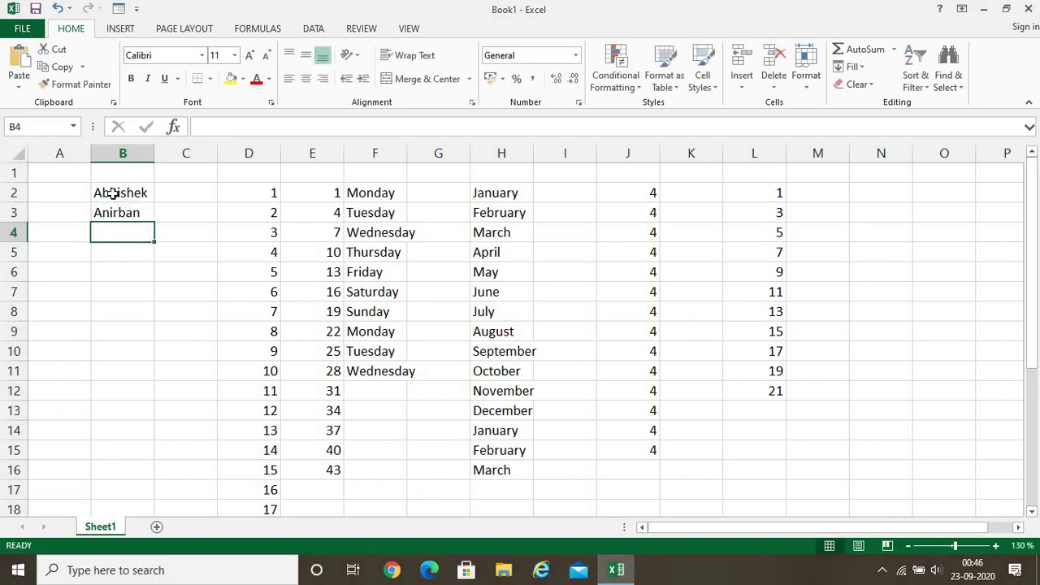
text(Ak)
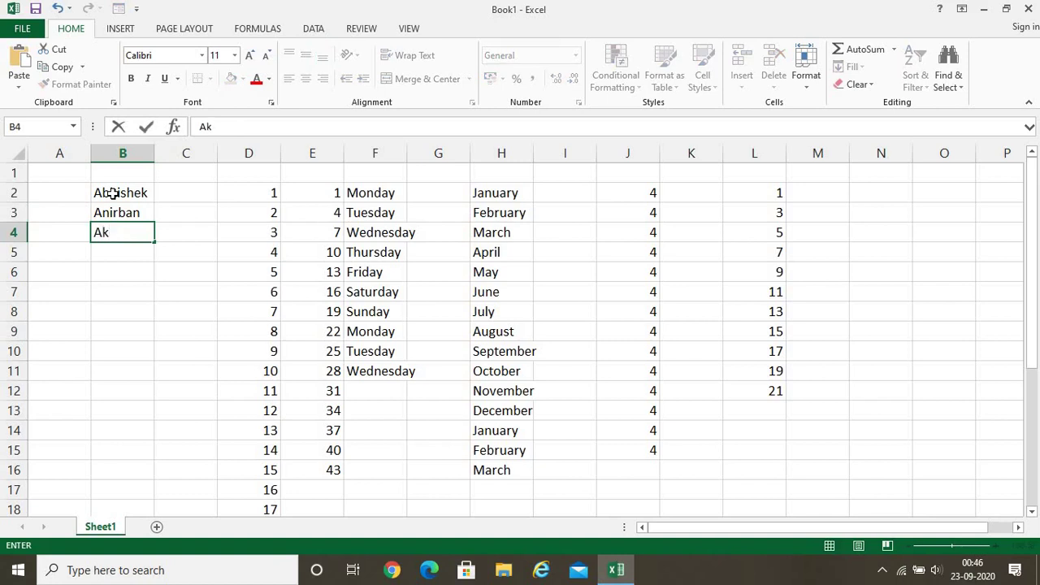
text(hilesh)
key(ctrl+Return)
key(Return)
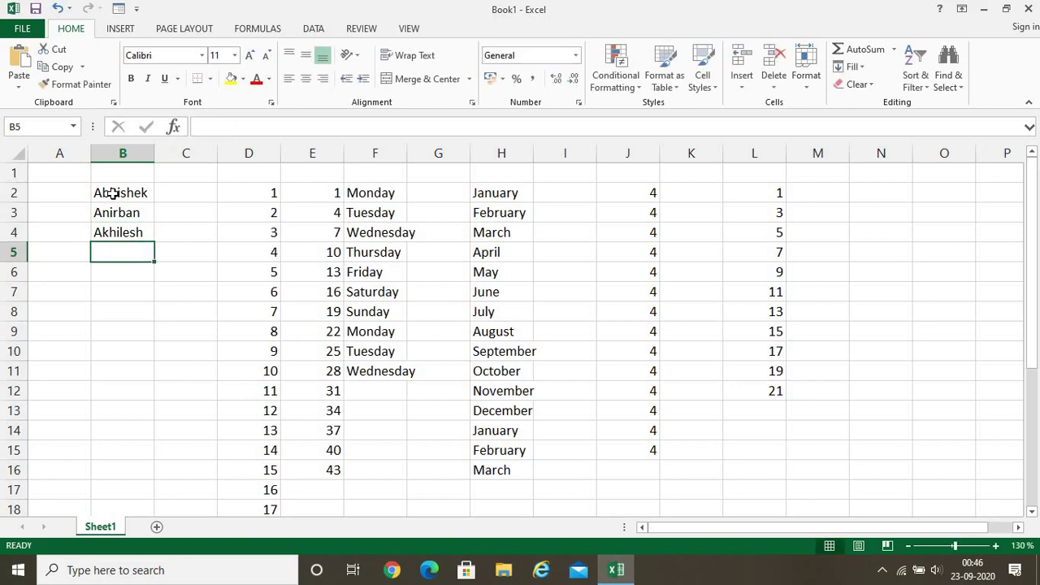
Add two first names beginning with B in cells B5 and B6
text(B)
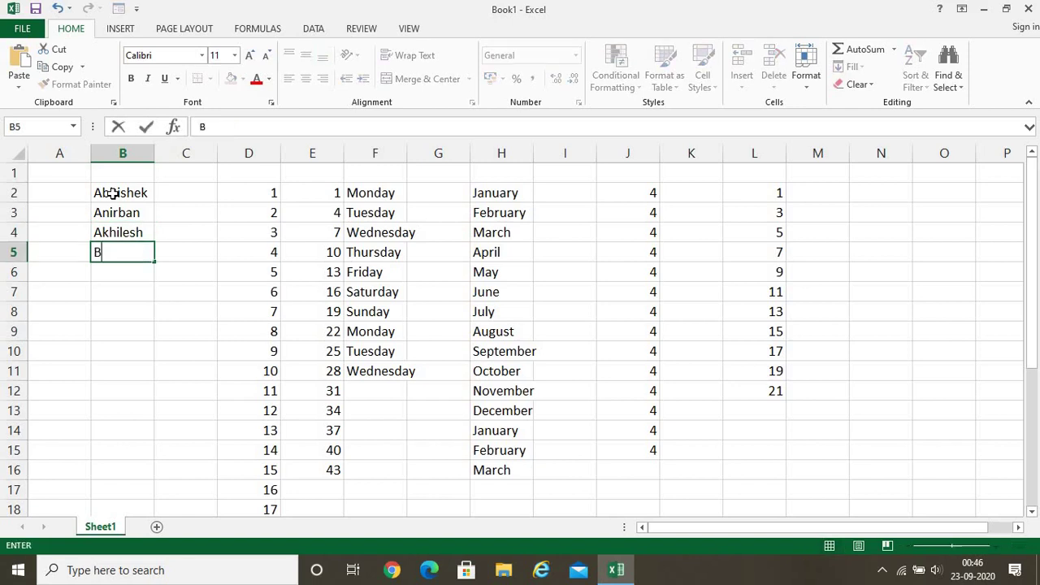
text(adsha)
key(Return)
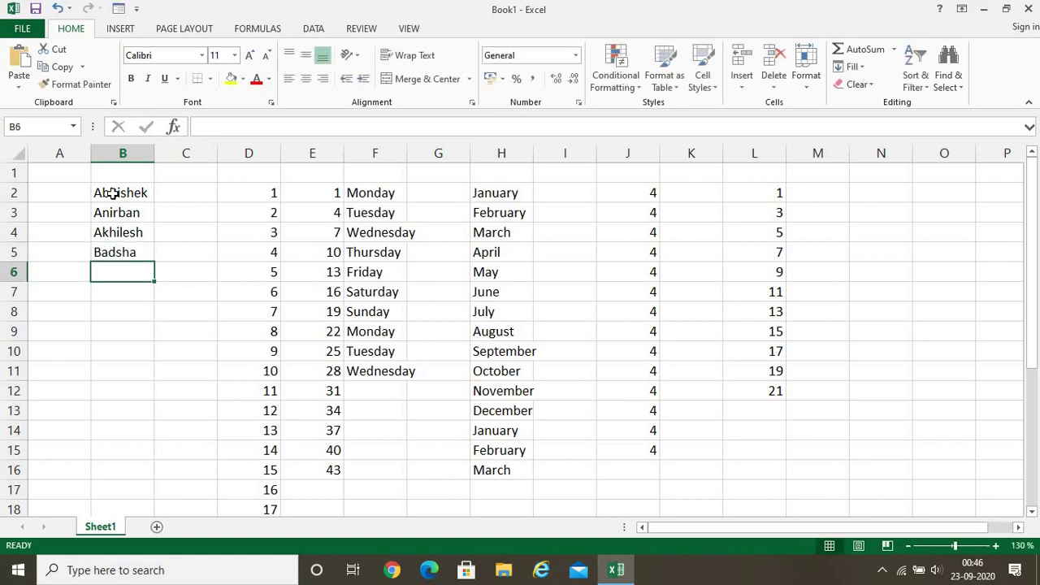
text(Bubla)
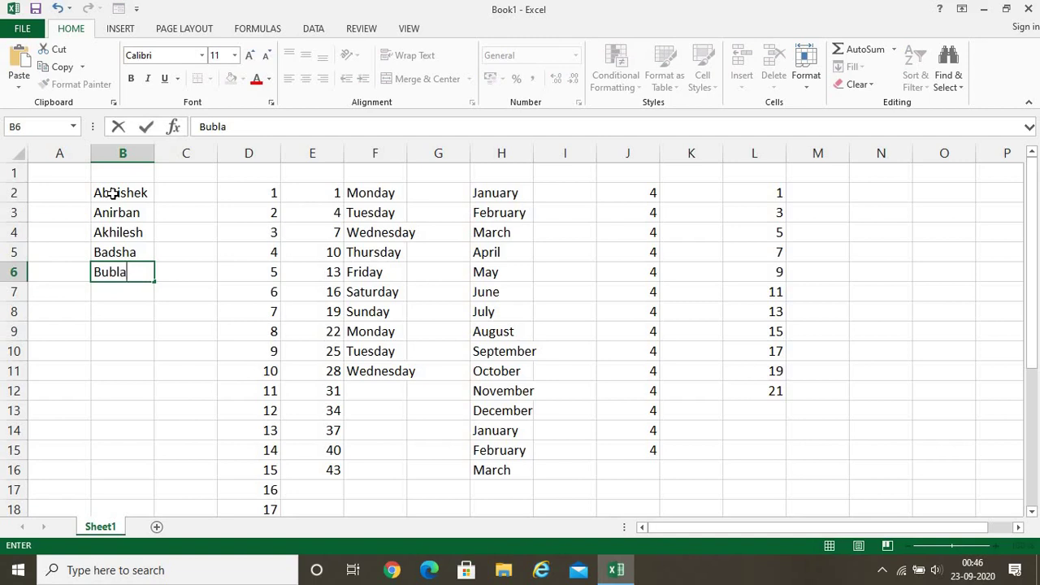
key(Return)
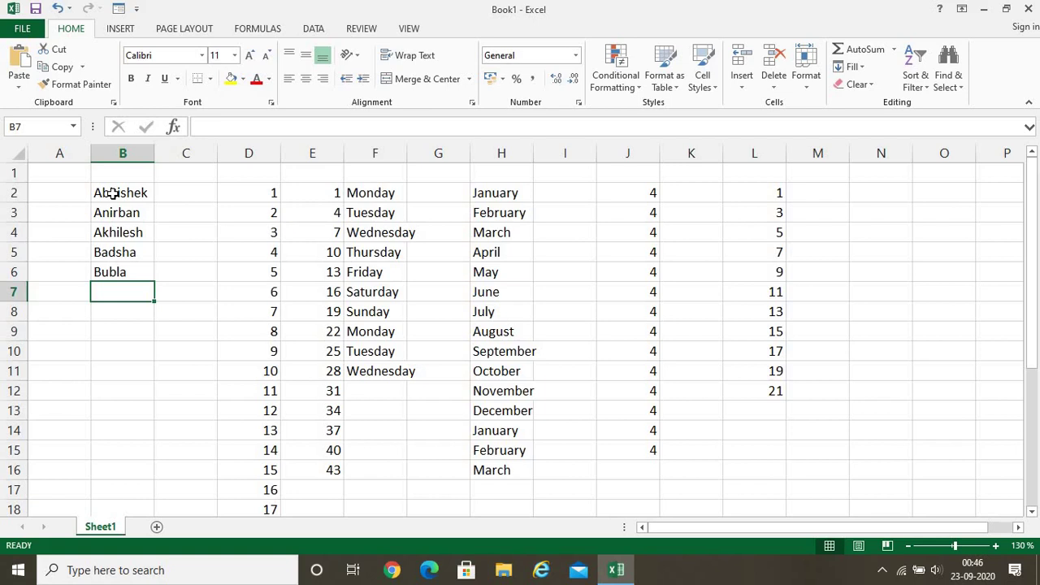
Try to run Flash Fill on the list of names in B2:B6
drag(112, 192, 113, 278)
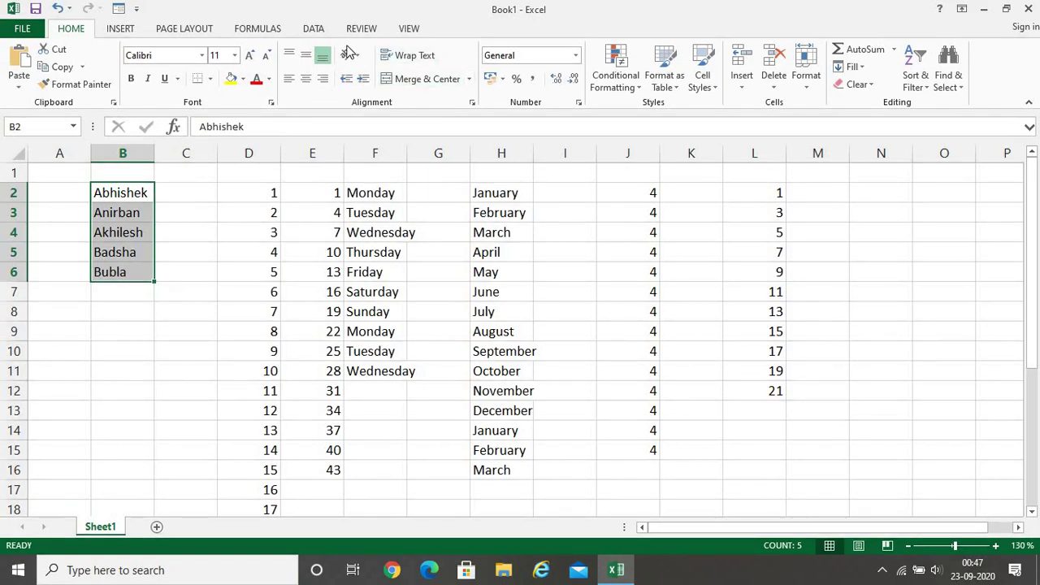
click(319, 30)
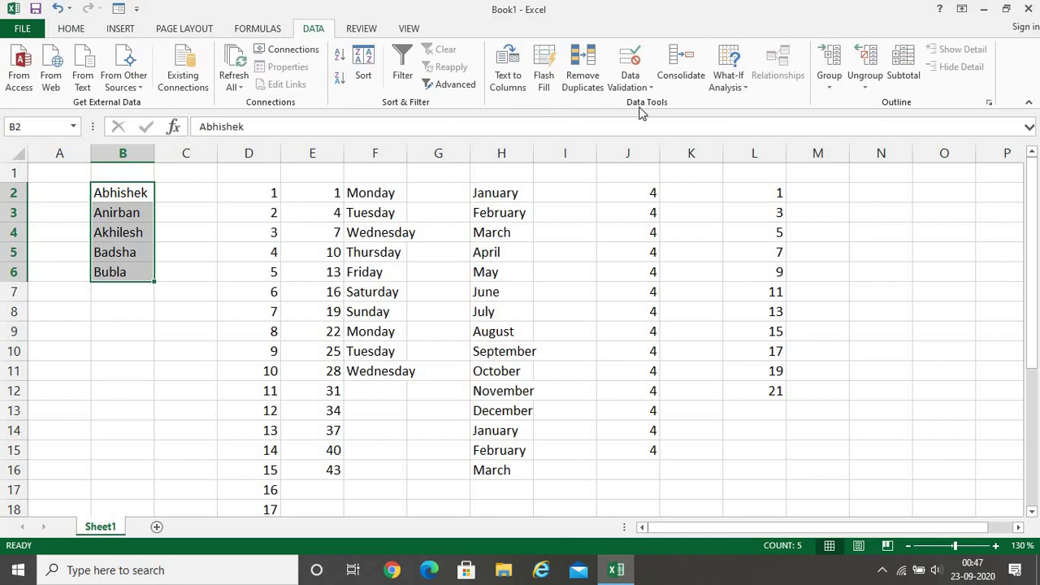
click(544, 82)
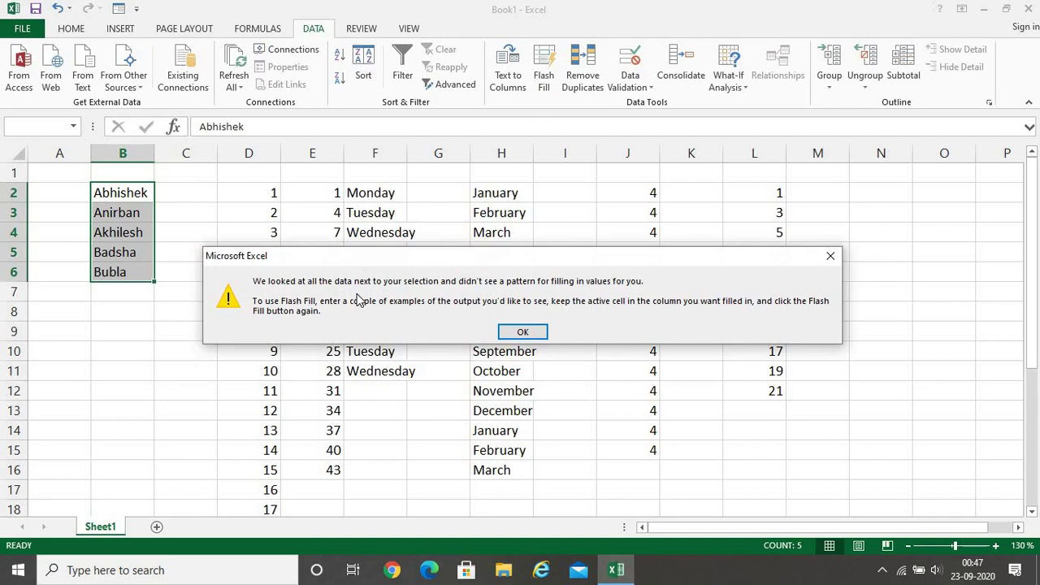
click(523, 331)
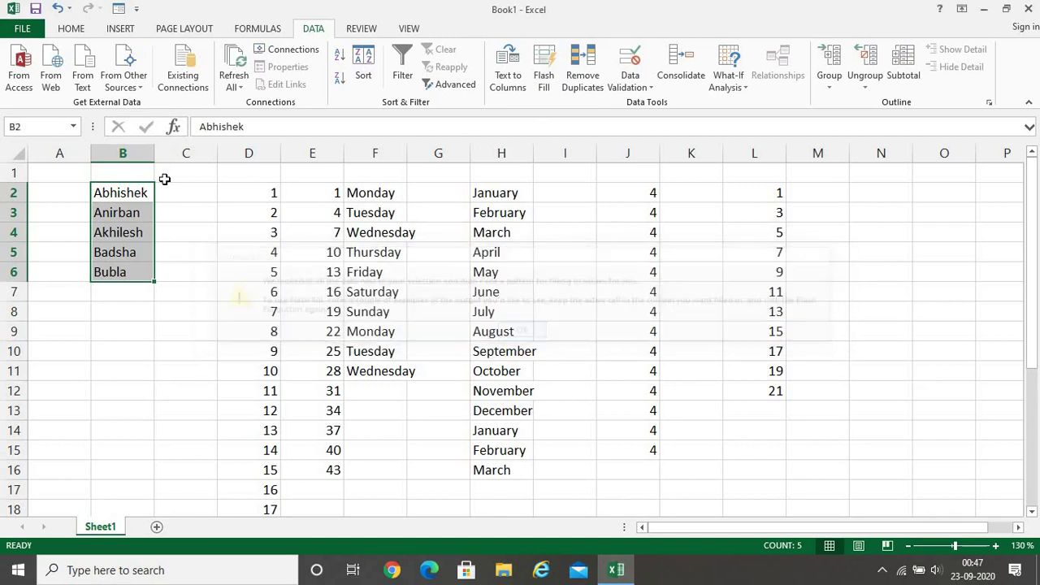
Try to run Flash Fill from the empty cell C2 beside the list of names
click(186, 192)
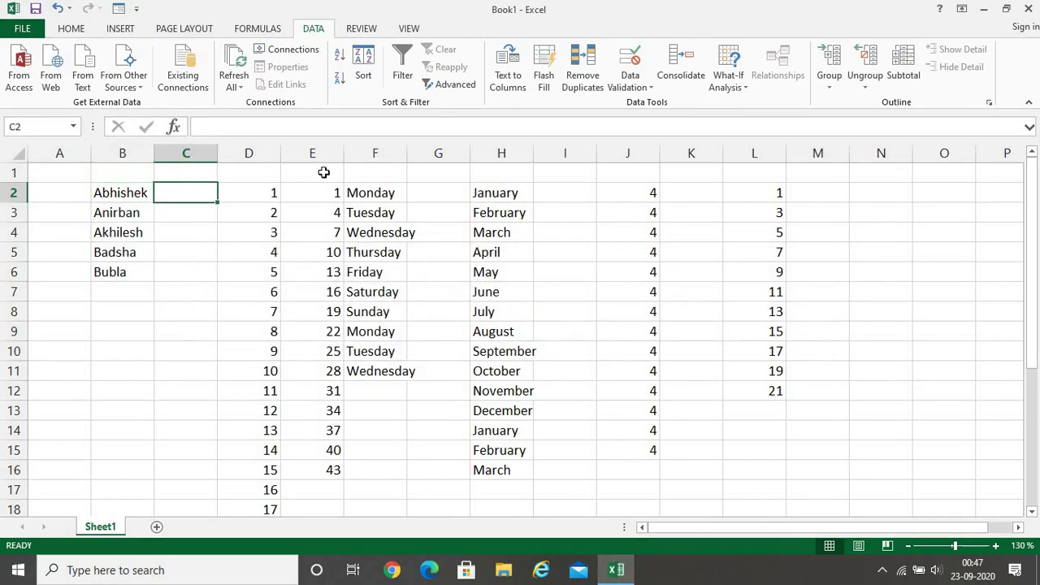
click(543, 75)
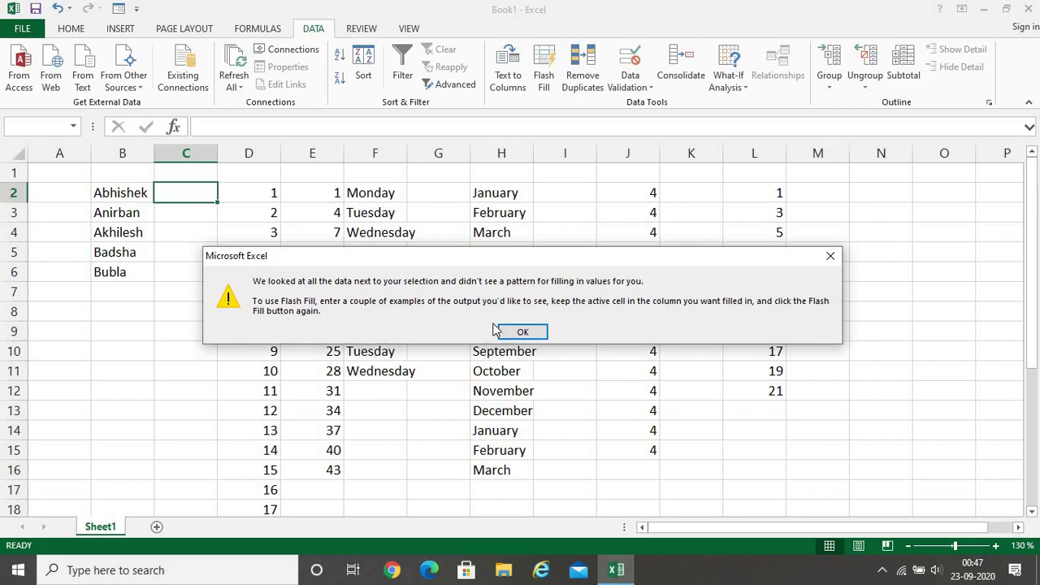
click(523, 333)
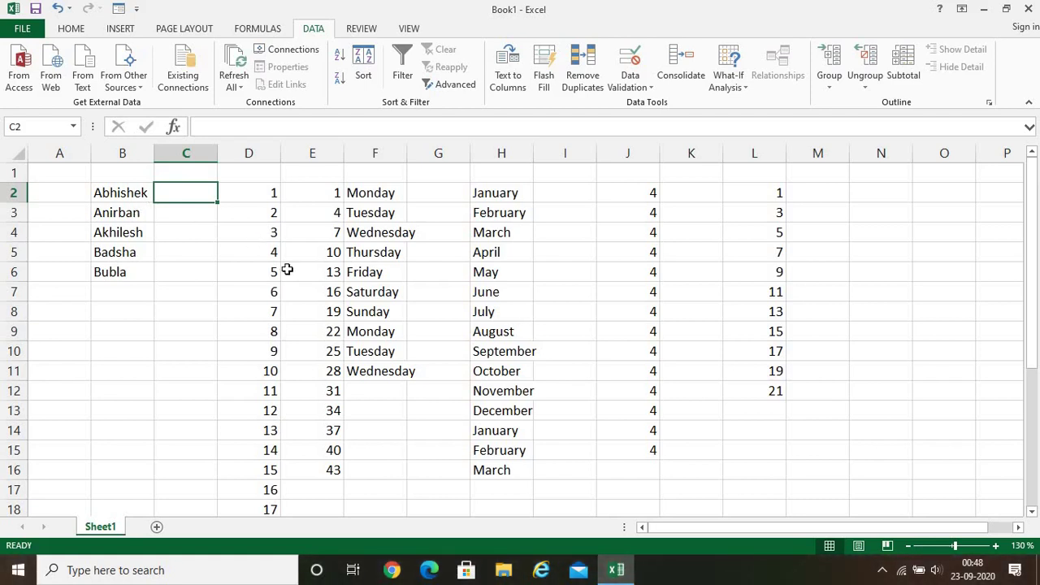
Enter the first name from cell B2 into the adjacent cell C2 as a sample for Flash Fill
text(Abh)
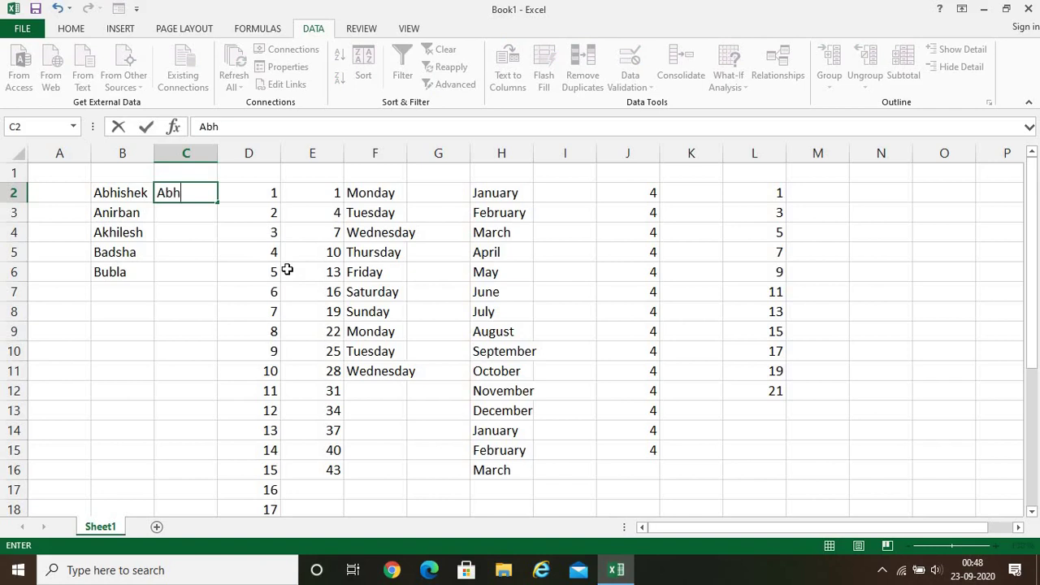
text(ishek)
key(Return)
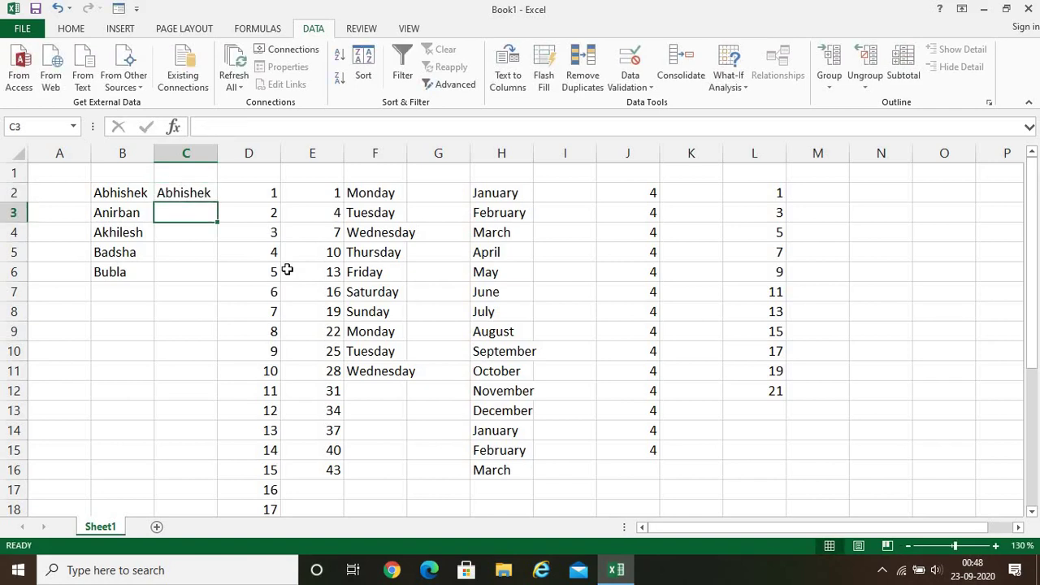
Try to AutoFill the name in C2 down to C6, and undo the fill
click(186, 195)
drag(217, 221, 217, 278)
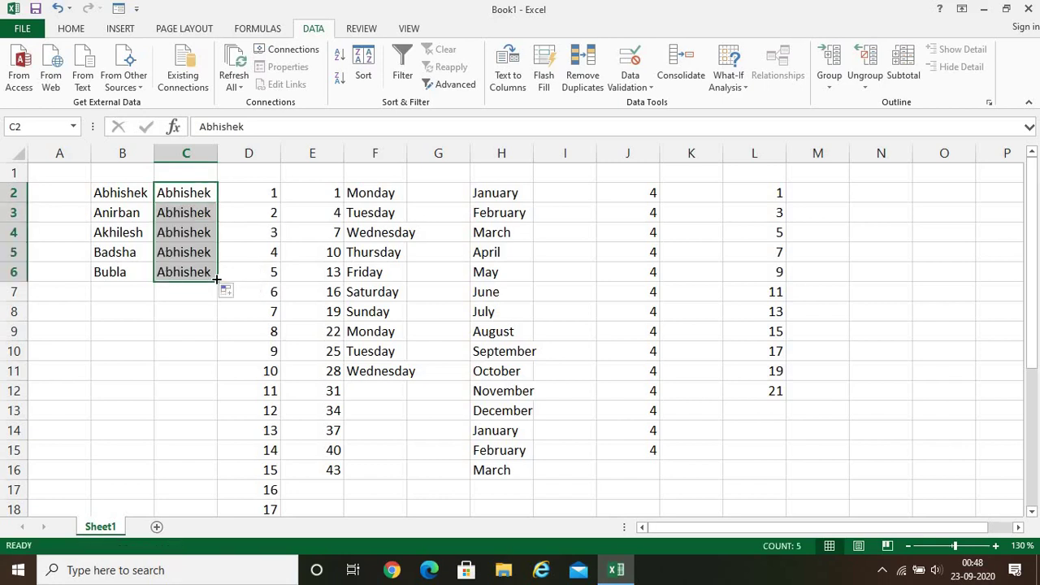
key(ctrl+z)
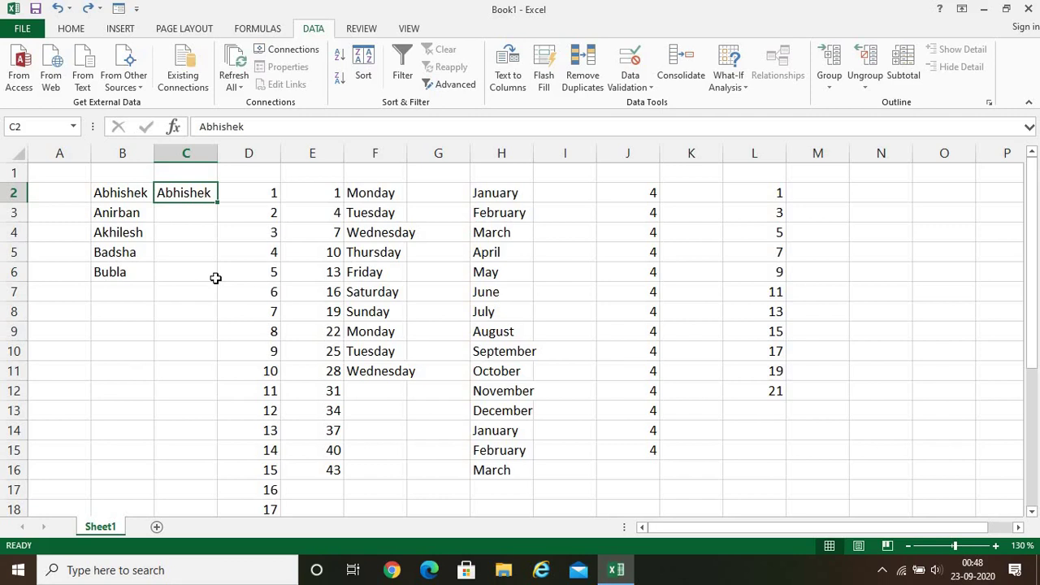
Enter the name from cell B3 into cell C3 as a second sample
click(185, 218)
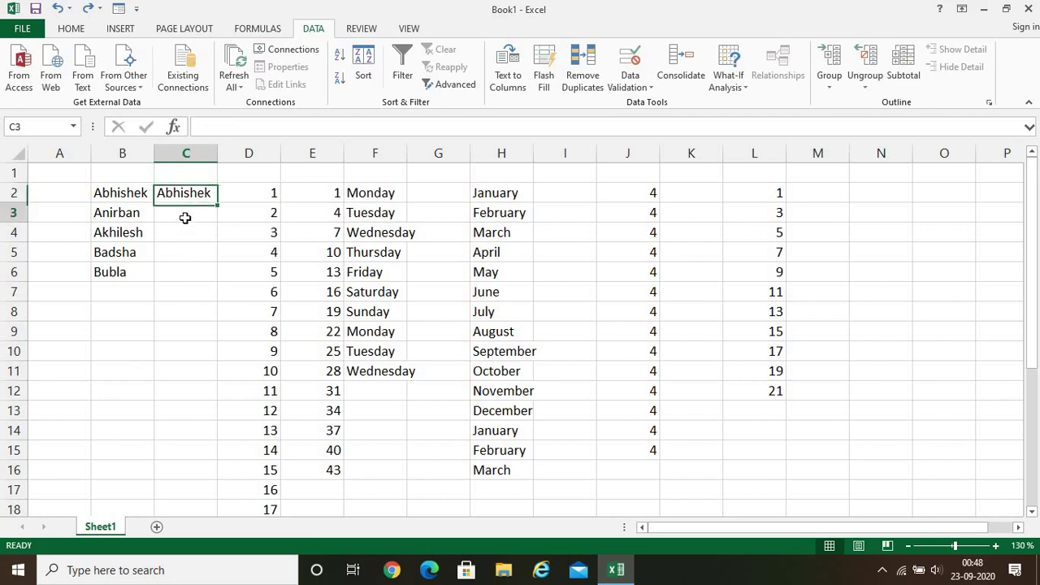
text(An)
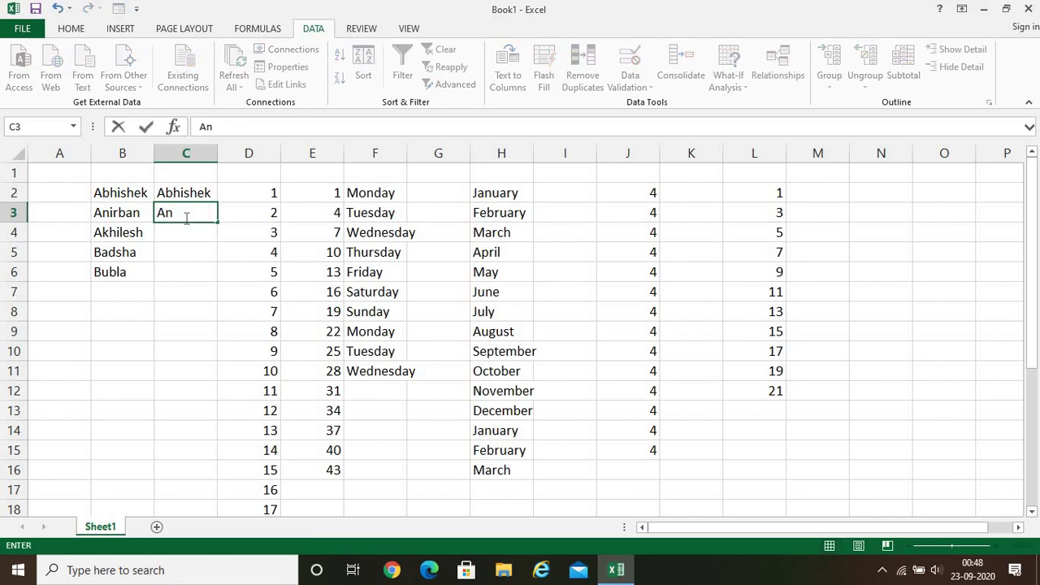
text(irban)
key(Return)
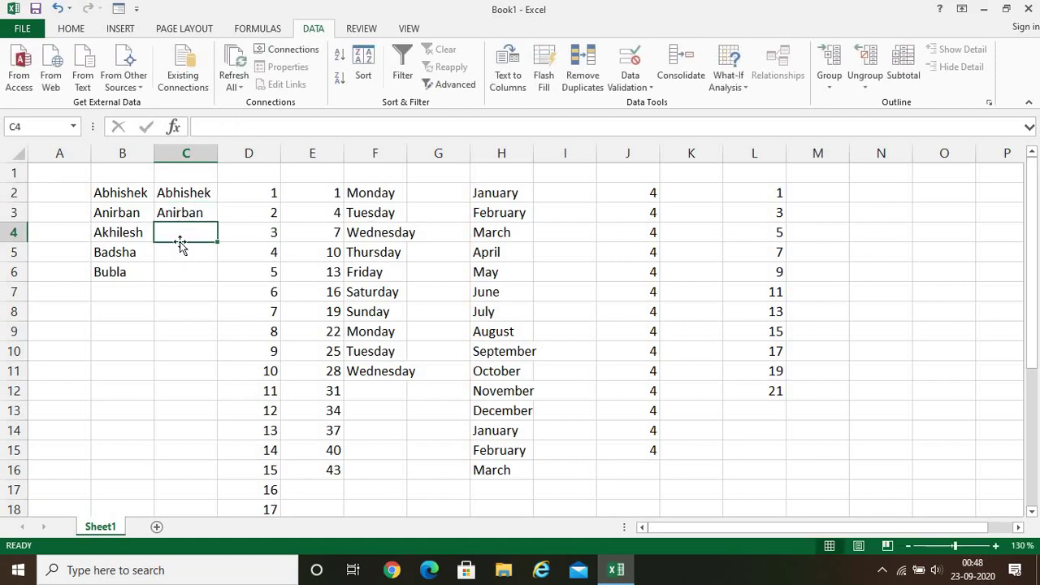
Run Flash Fill on the range C3:C6 to fill in the remaining names from column B
drag(186, 232, 180, 268)
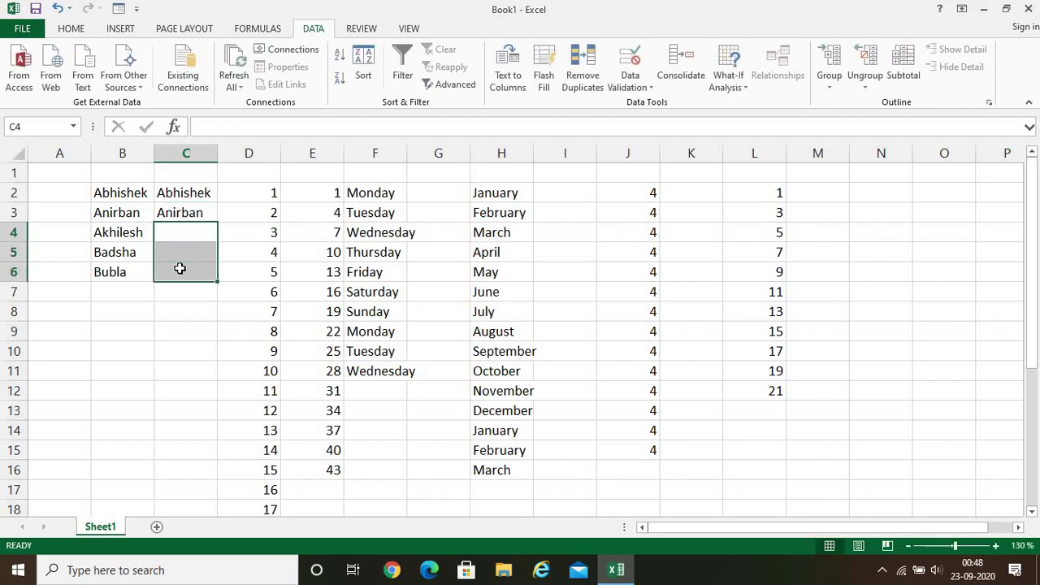
drag(181, 213, 182, 266)
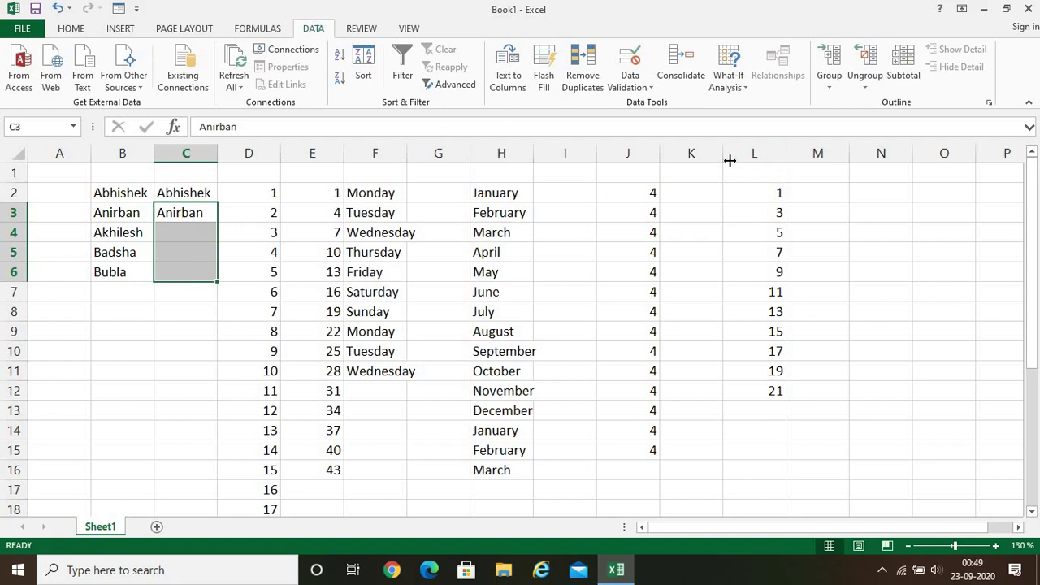
click(542, 77)
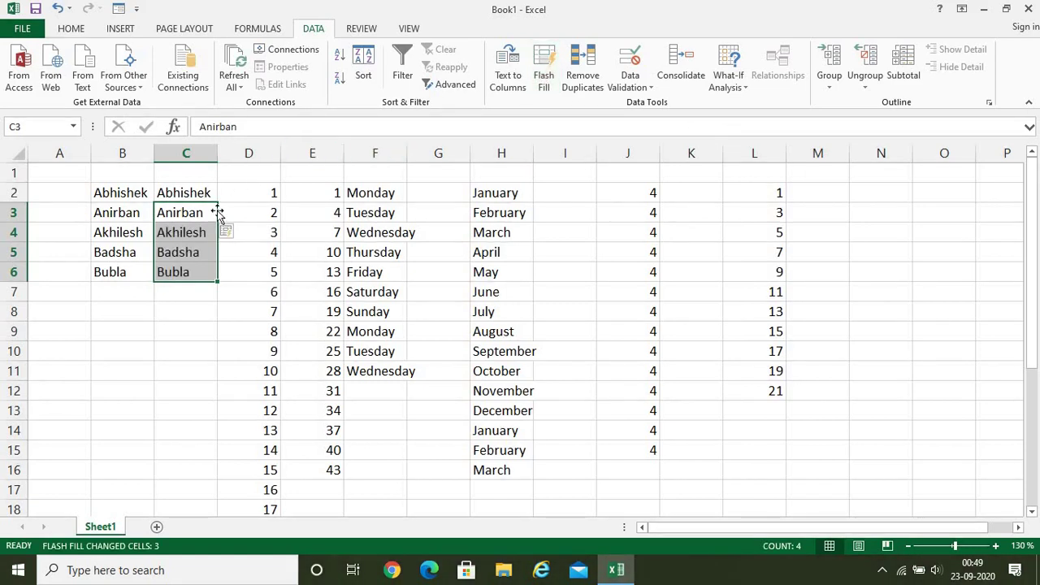